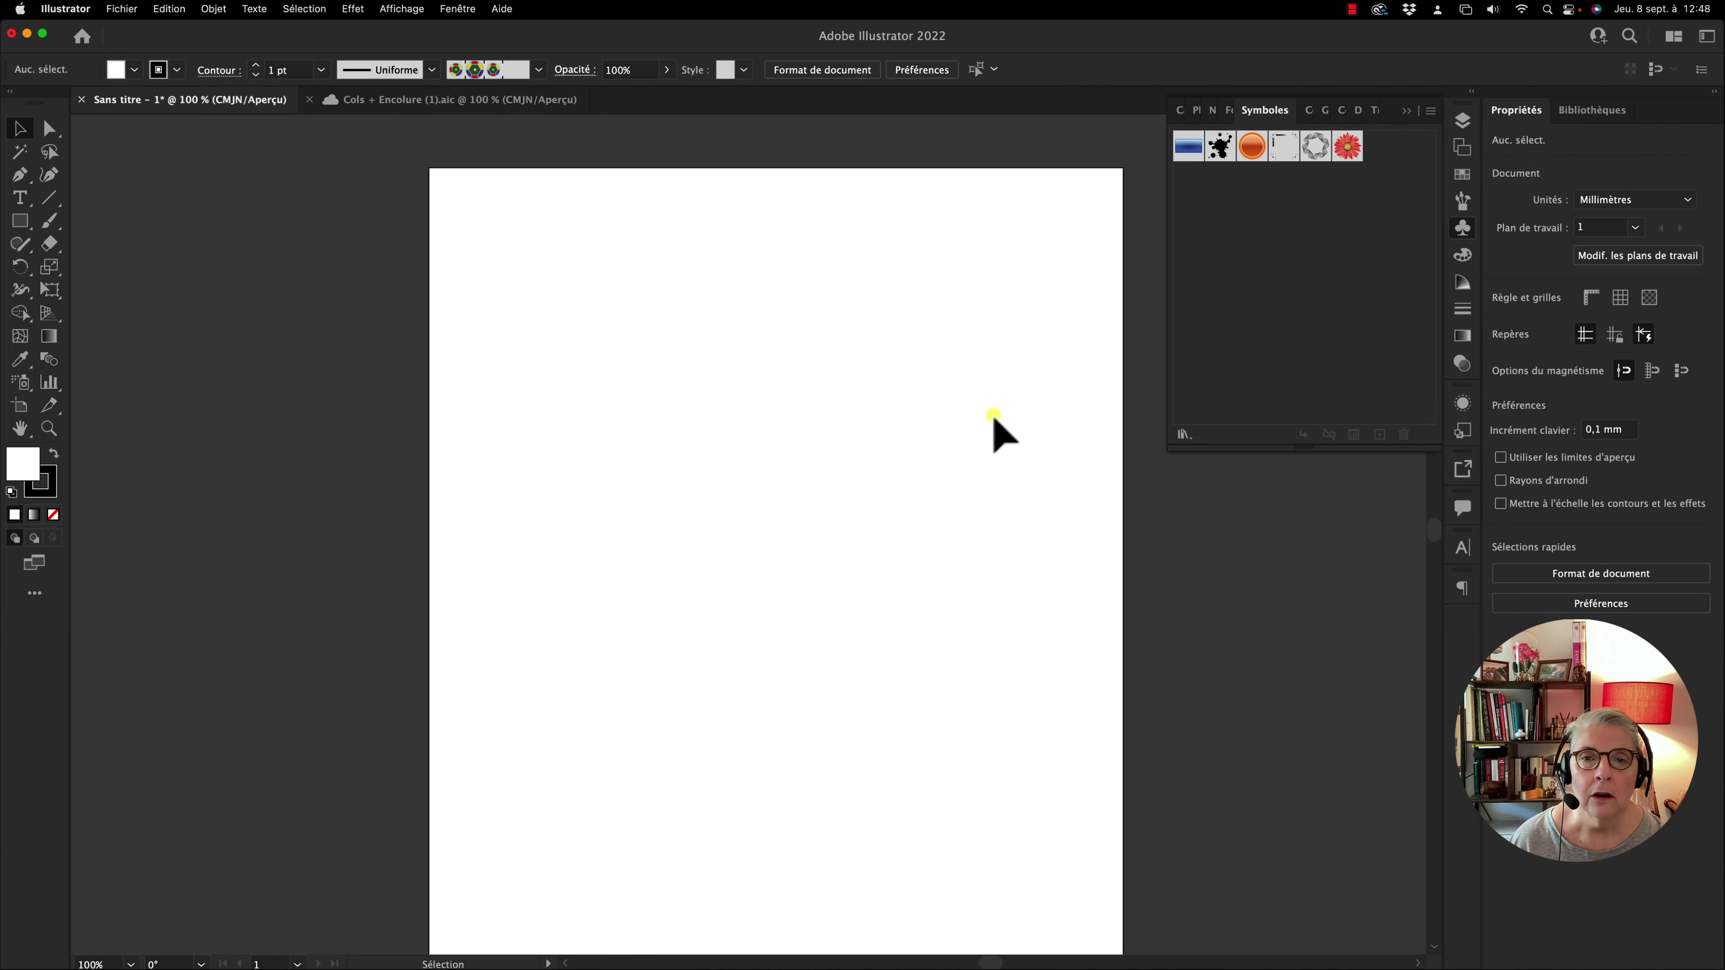
# Copy the first collar from the Cols + Encolure sheet, then return to the untitled document
pyautogui.click(388, 102)
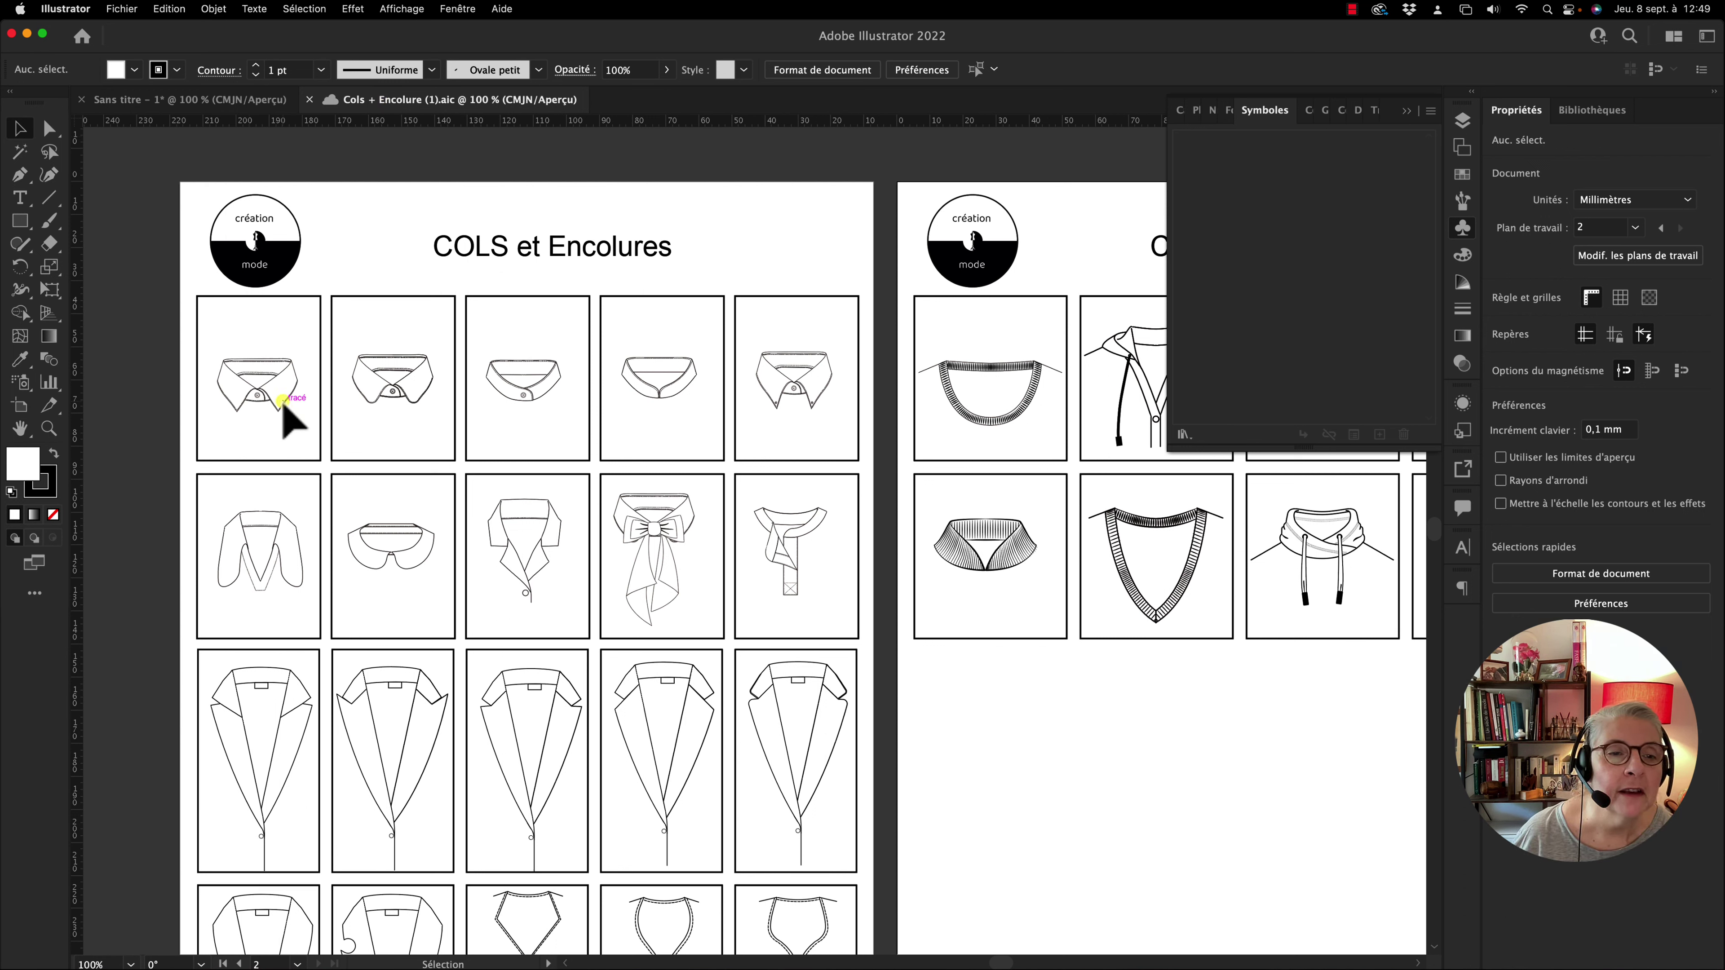
pyautogui.click(260, 393)
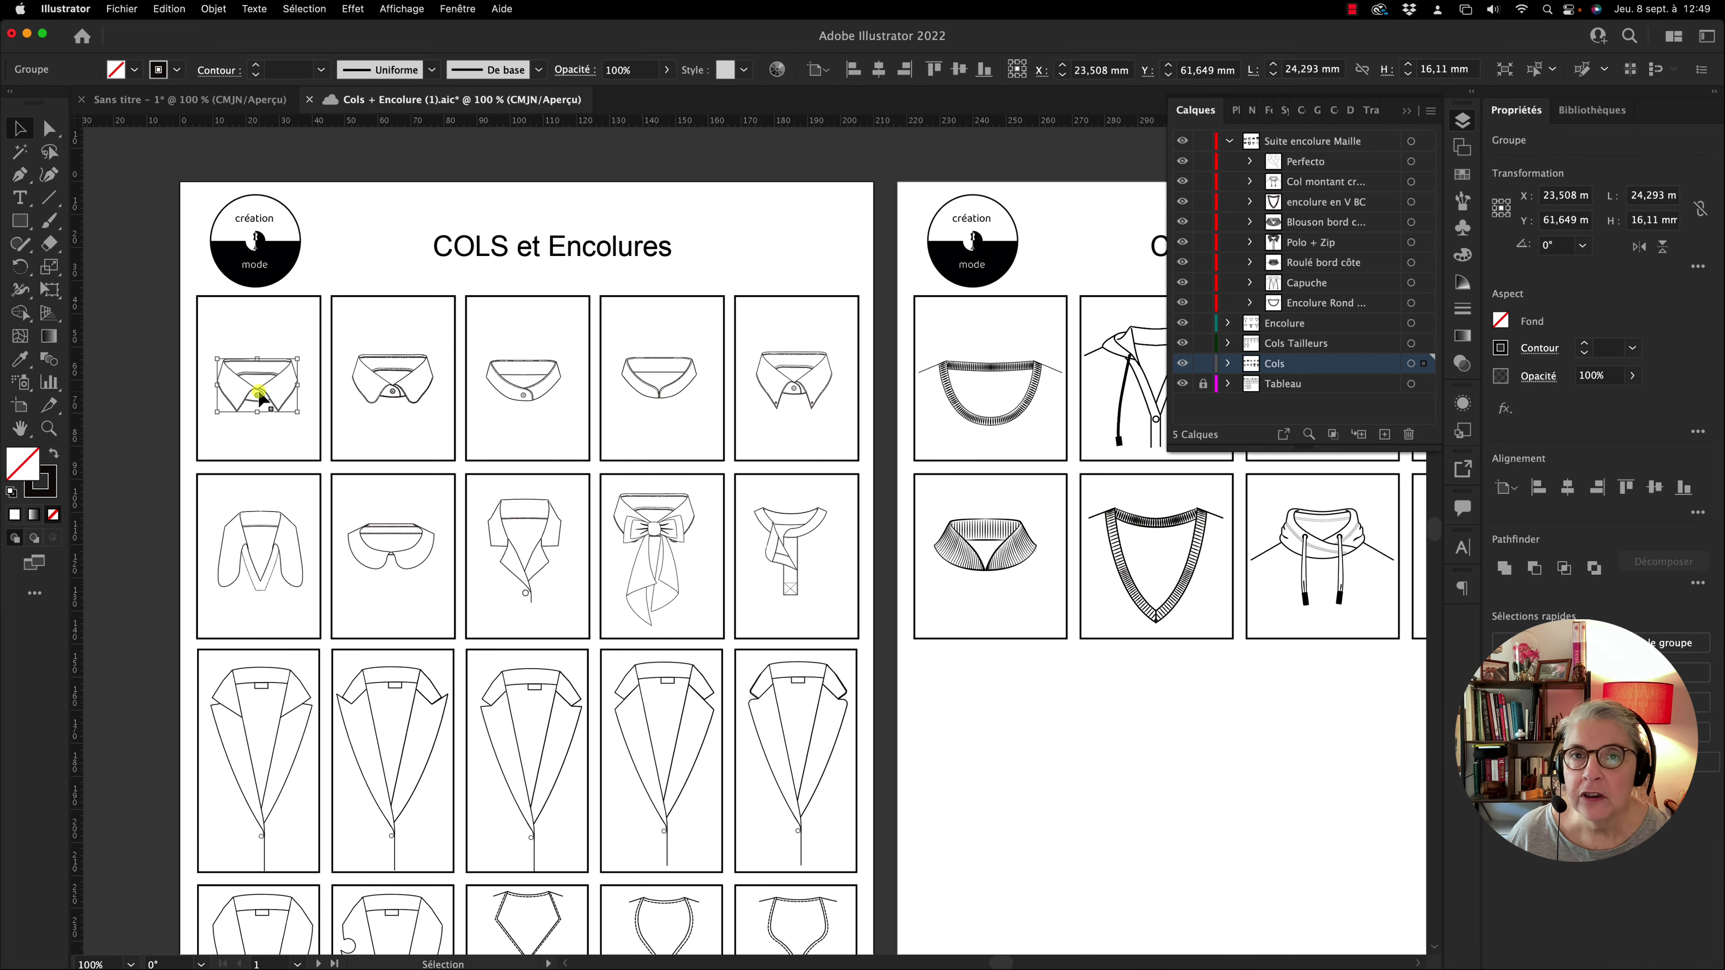
pyautogui.click(256, 100)
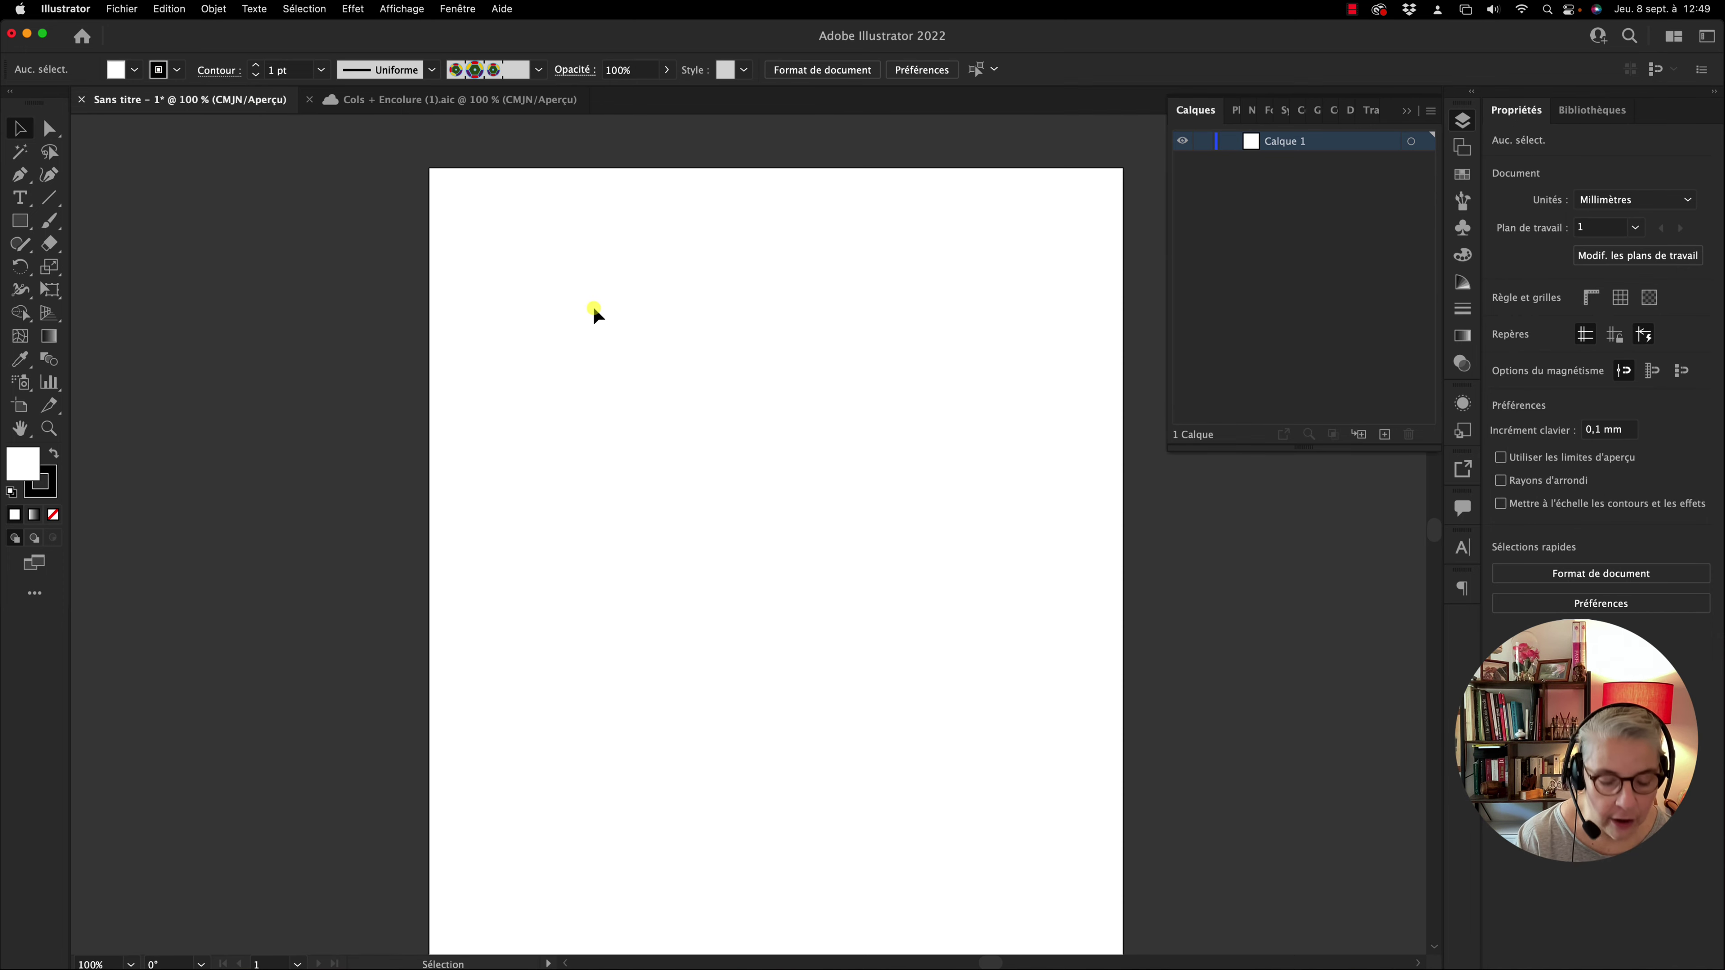
# Paste the copied collar onto the blank artboard and drag it toward the Symbols panel
pyautogui.press('a')
pyautogui.hotkey('ctrl', 'v')
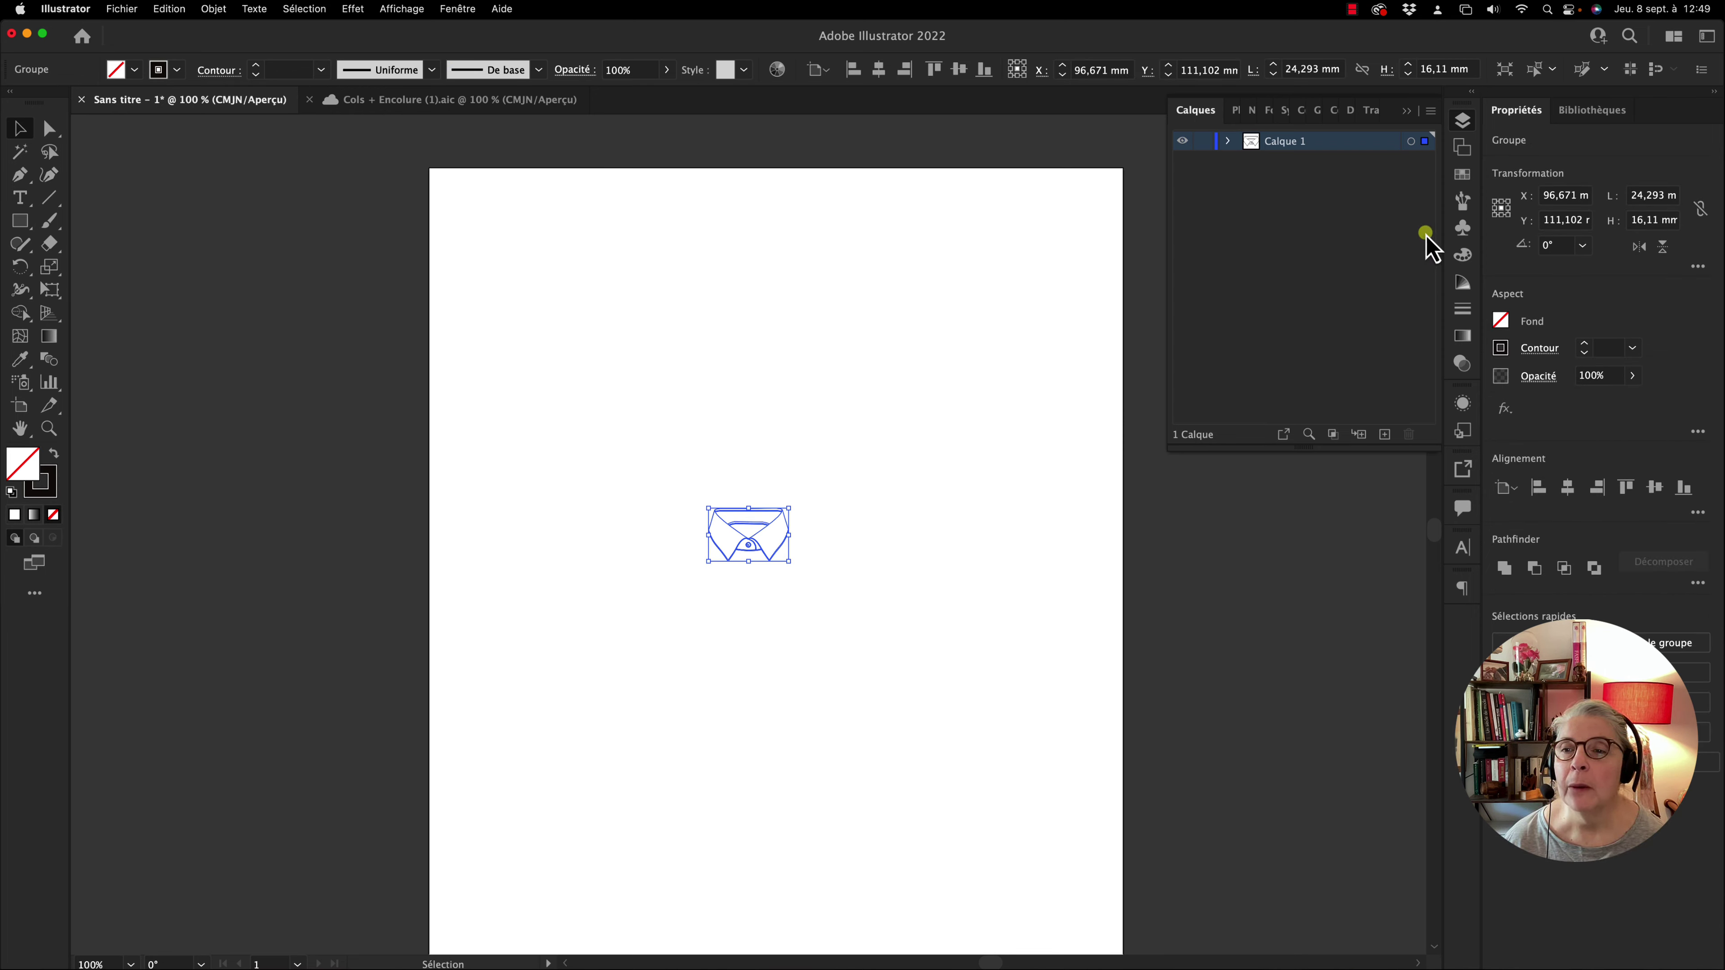
pyautogui.click(1464, 229)
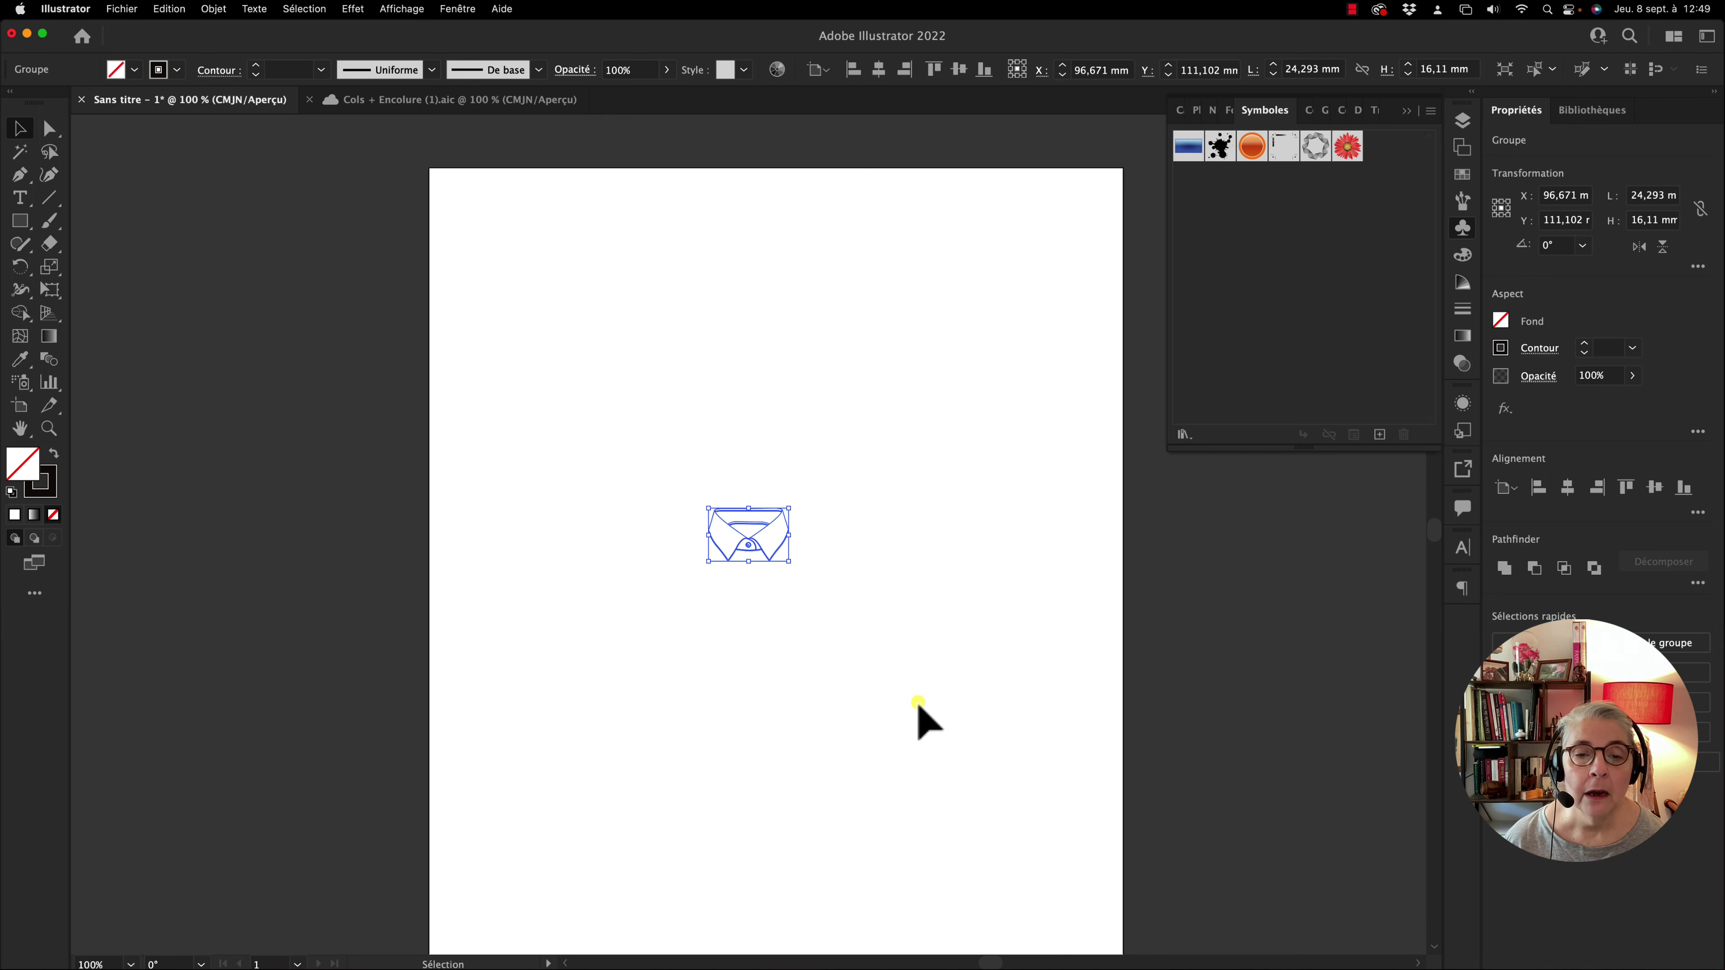
pyautogui.moveTo(779, 542)
pyautogui.mouseDown()
pyautogui.moveTo(852, 541)
pyautogui.moveTo(1232, 258)
pyautogui.mouseUp()
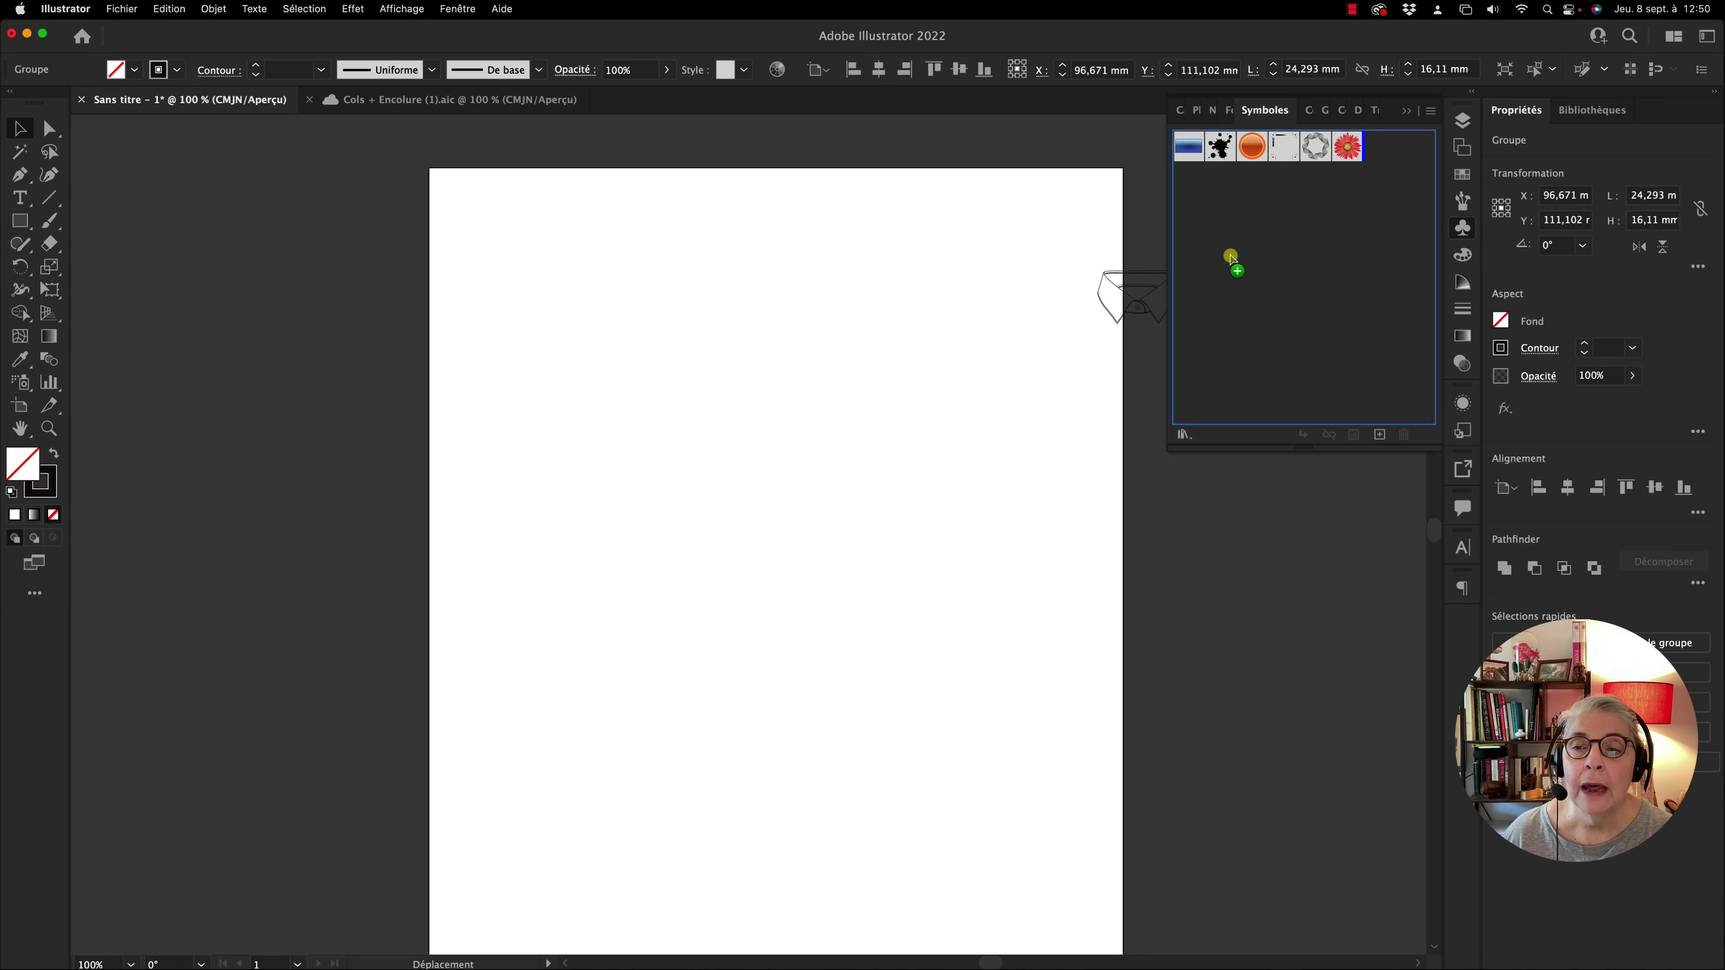
# Drop the collar into Symbols as 'Chemisier classique' with Graphique export type
pyautogui.moveTo(1231, 259); pyautogui.dragTo(1233, 261)
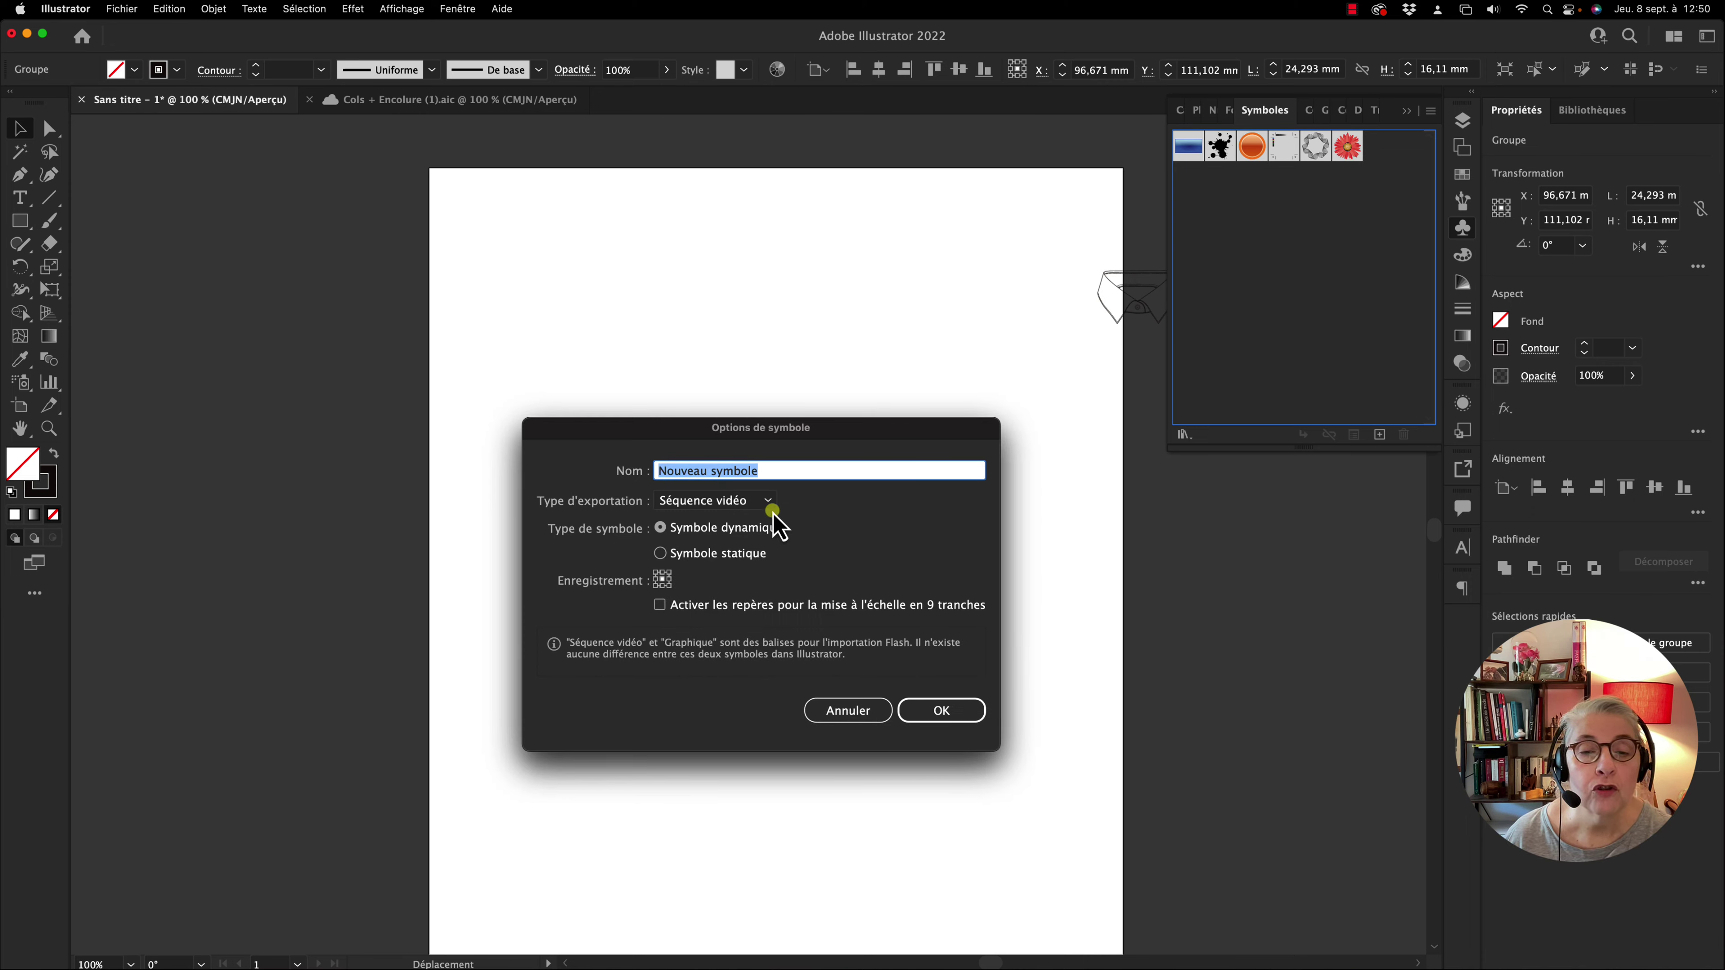
pyautogui.write('Ch')
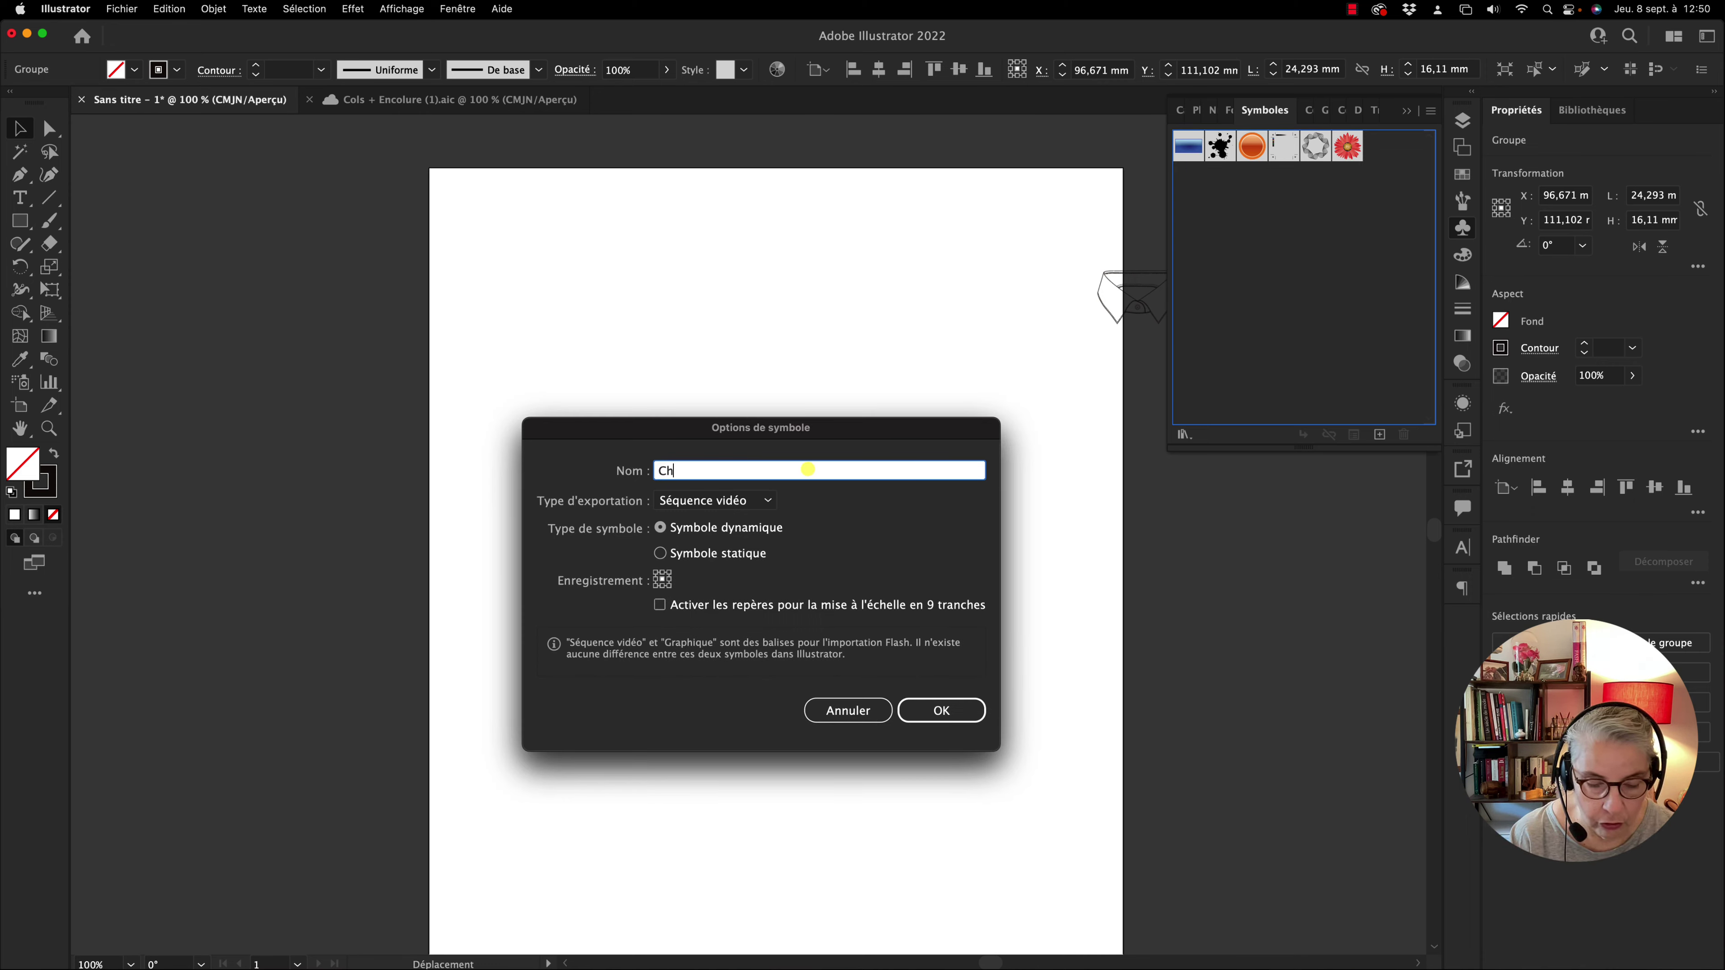
pyautogui.write('emis')
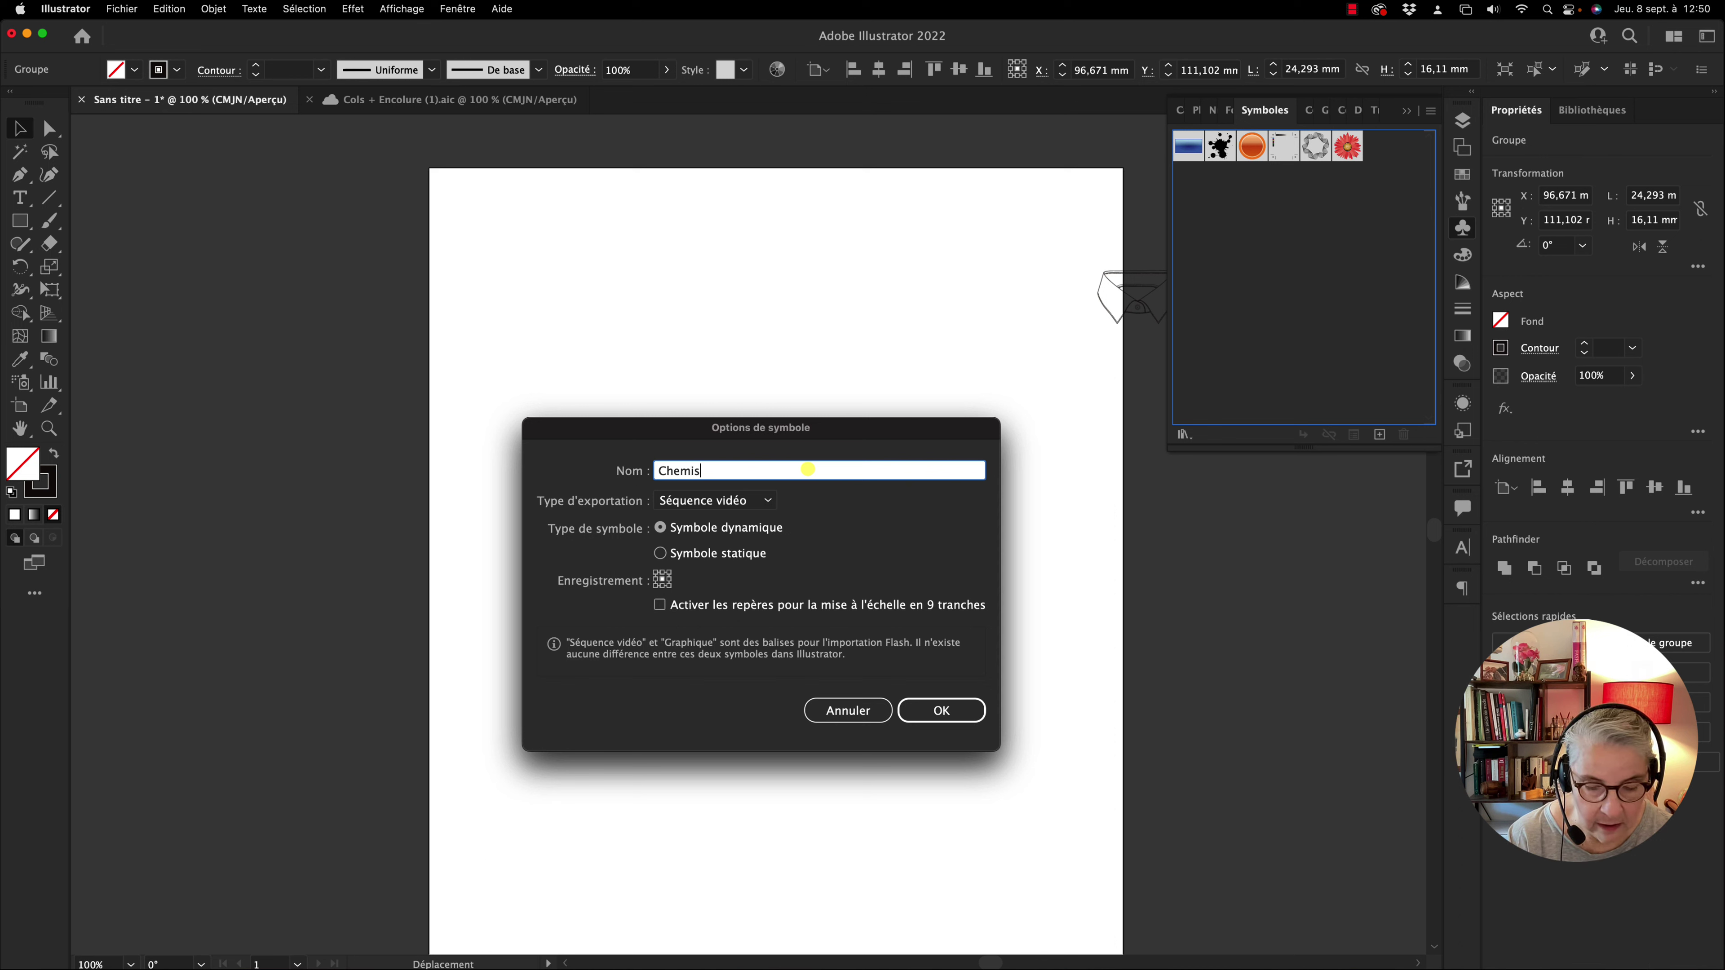
pyautogui.write('ier')
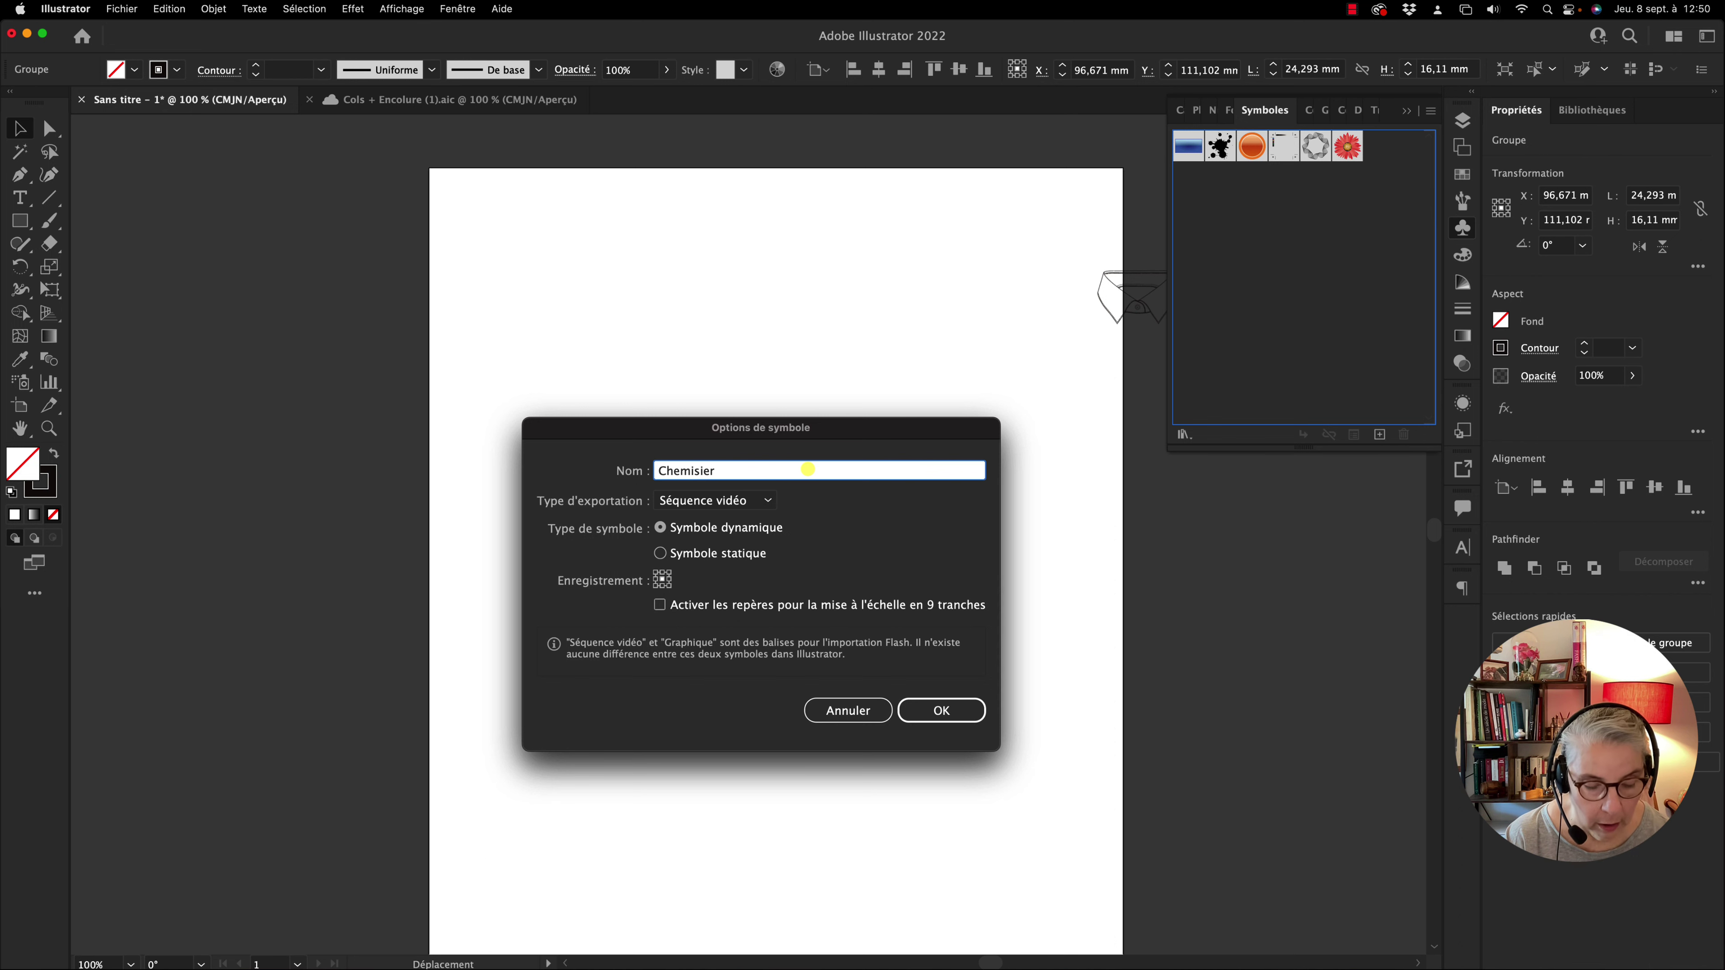
pyautogui.write(' classique')
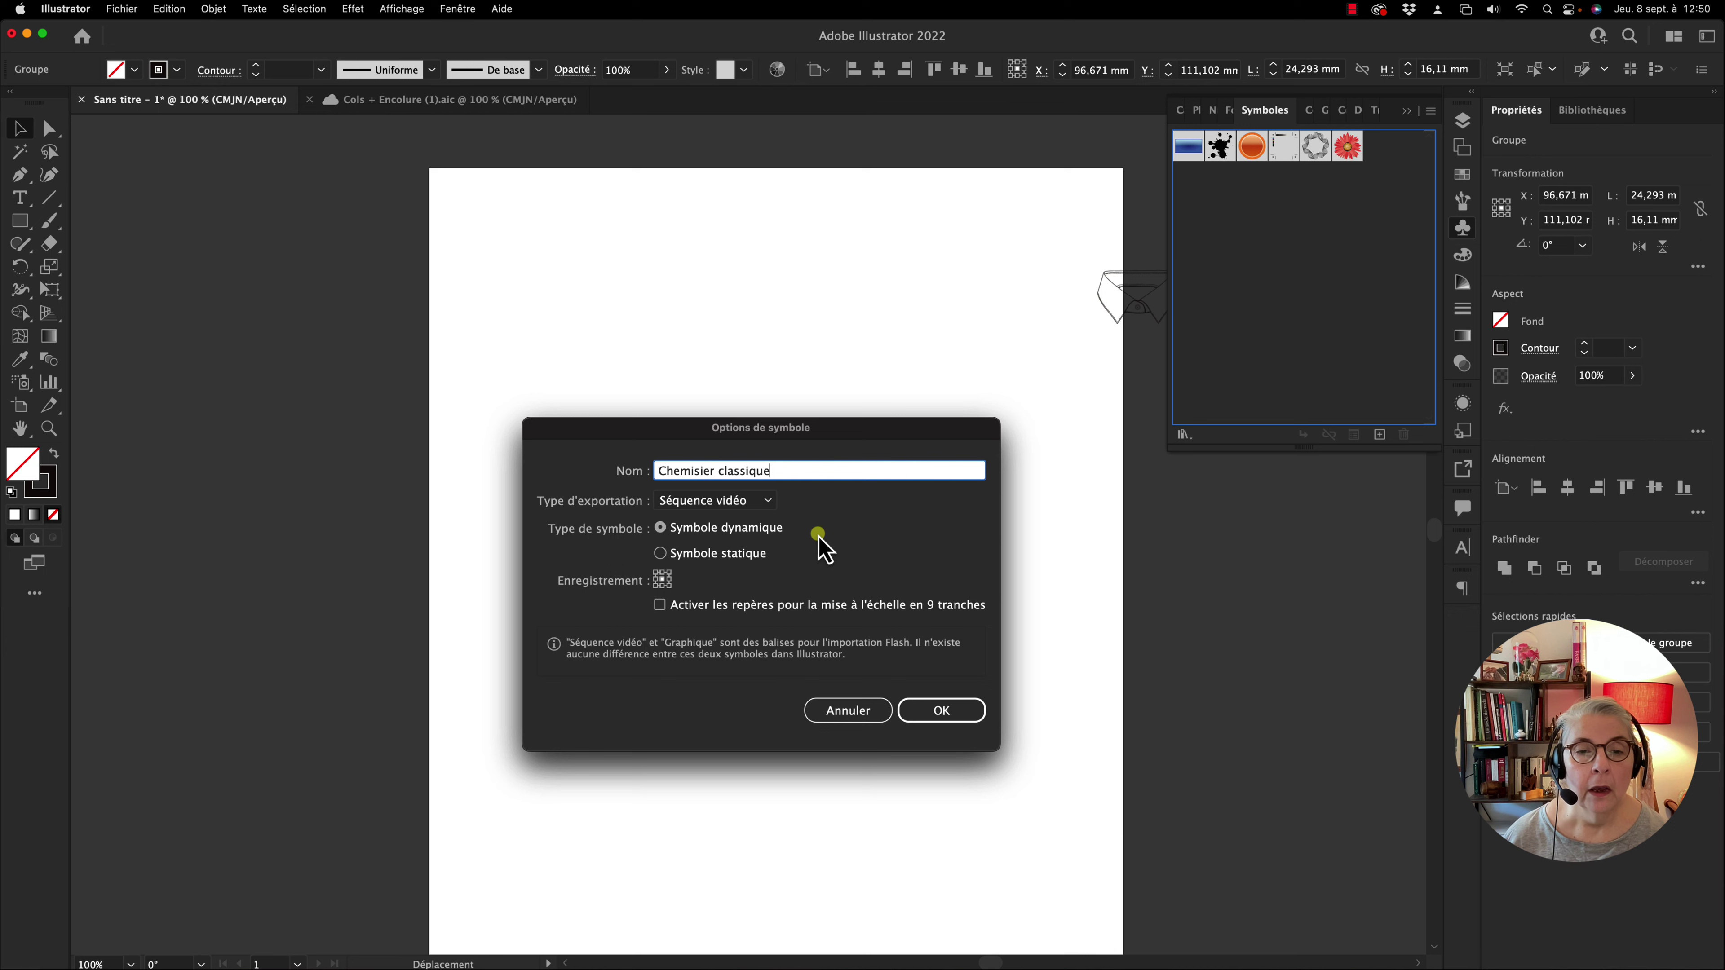
pyautogui.click(766, 502)
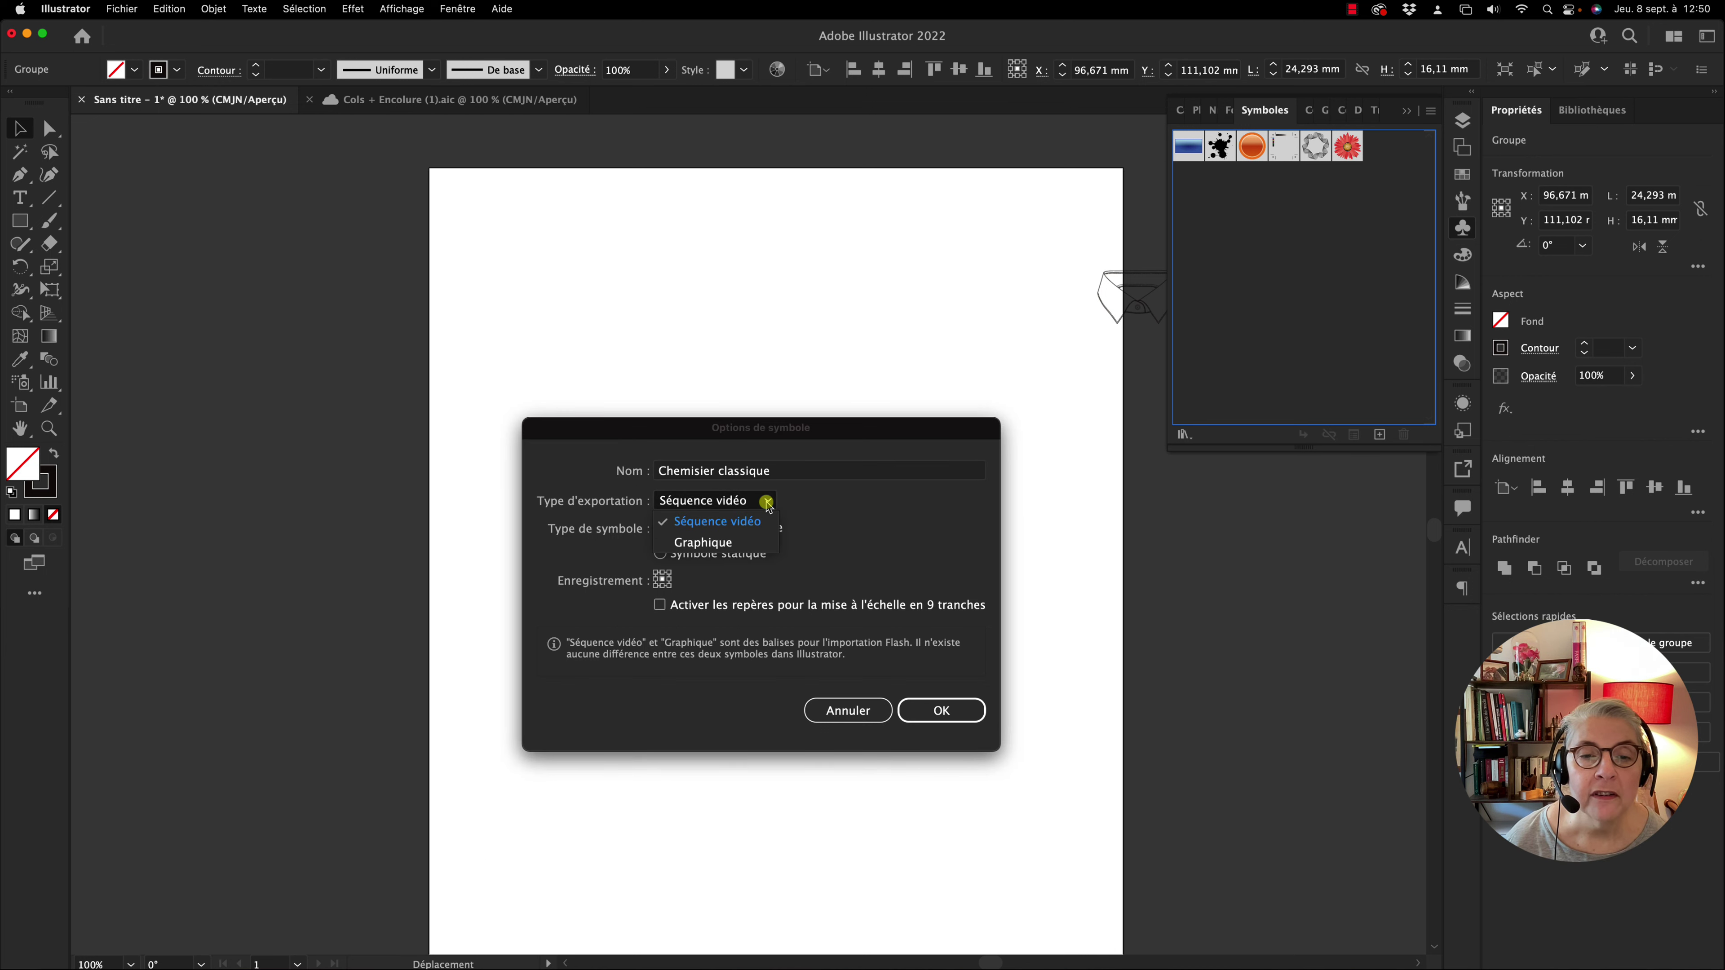
pyautogui.click(710, 543)
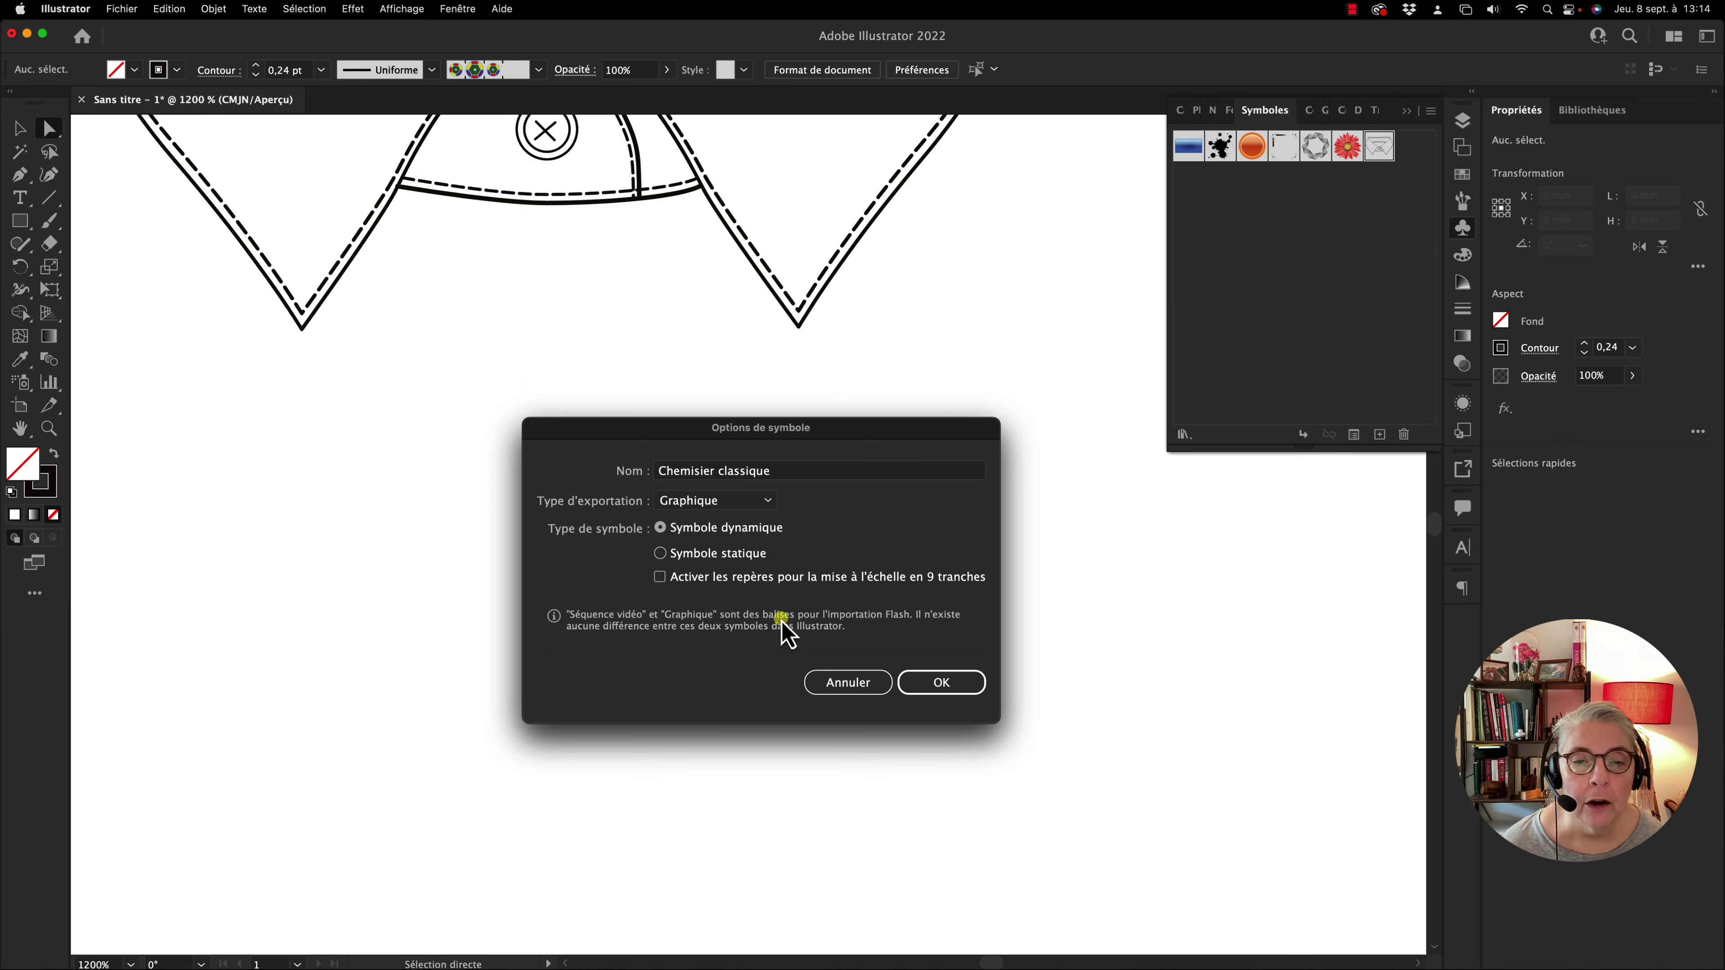
# Confirm the Chemisier classique symbol, bring the whole collar into view, and open it for editing
pyautogui.click(946, 686)
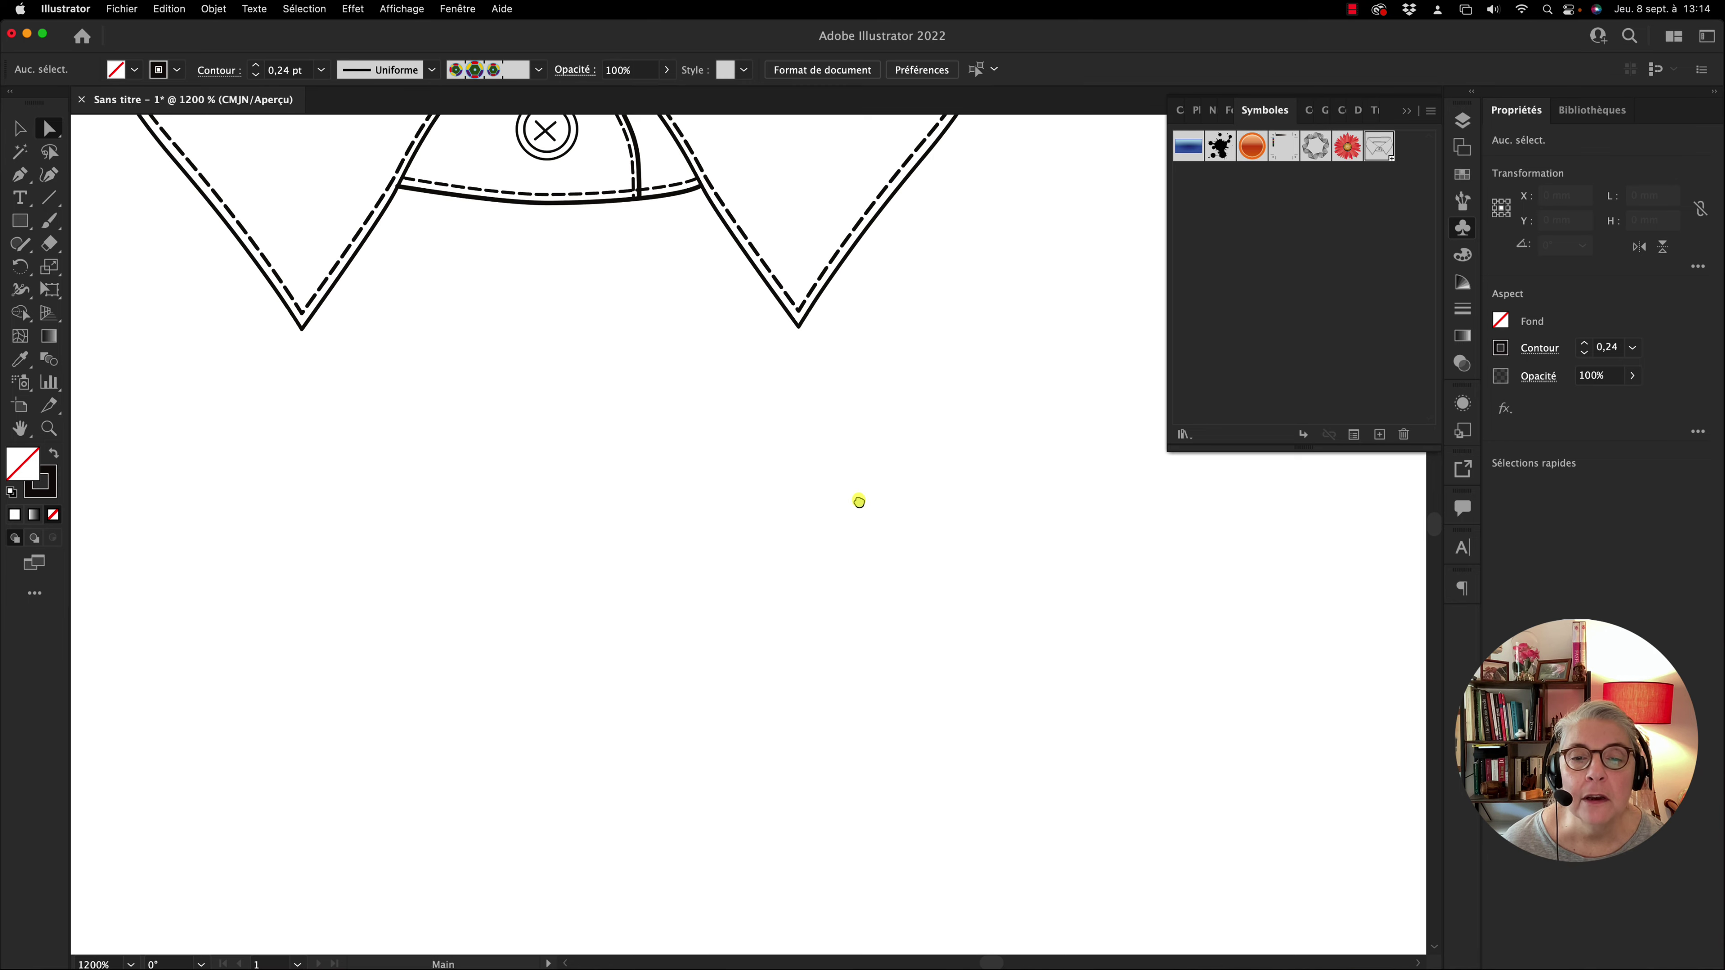
pyautogui.moveTo(858, 501)
pyautogui.mouseDown()
pyautogui.moveTo(798, 923)
pyautogui.moveTo(814, 936)
pyautogui.mouseUp()
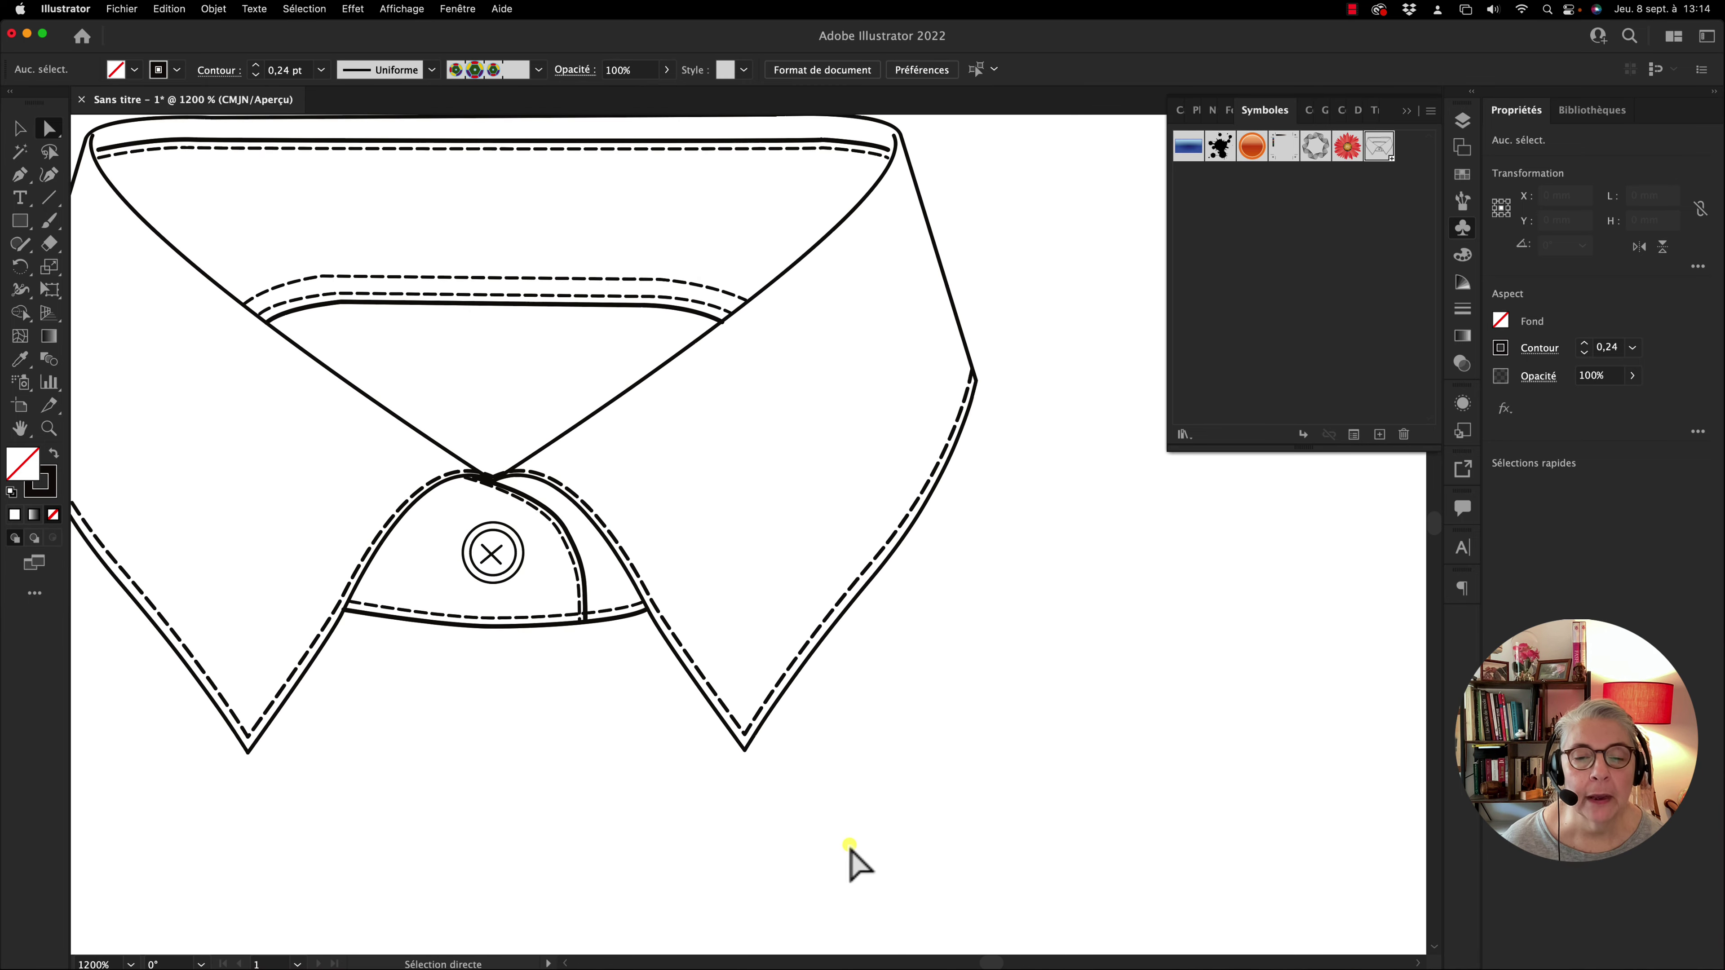
pyautogui.click(19, 128)
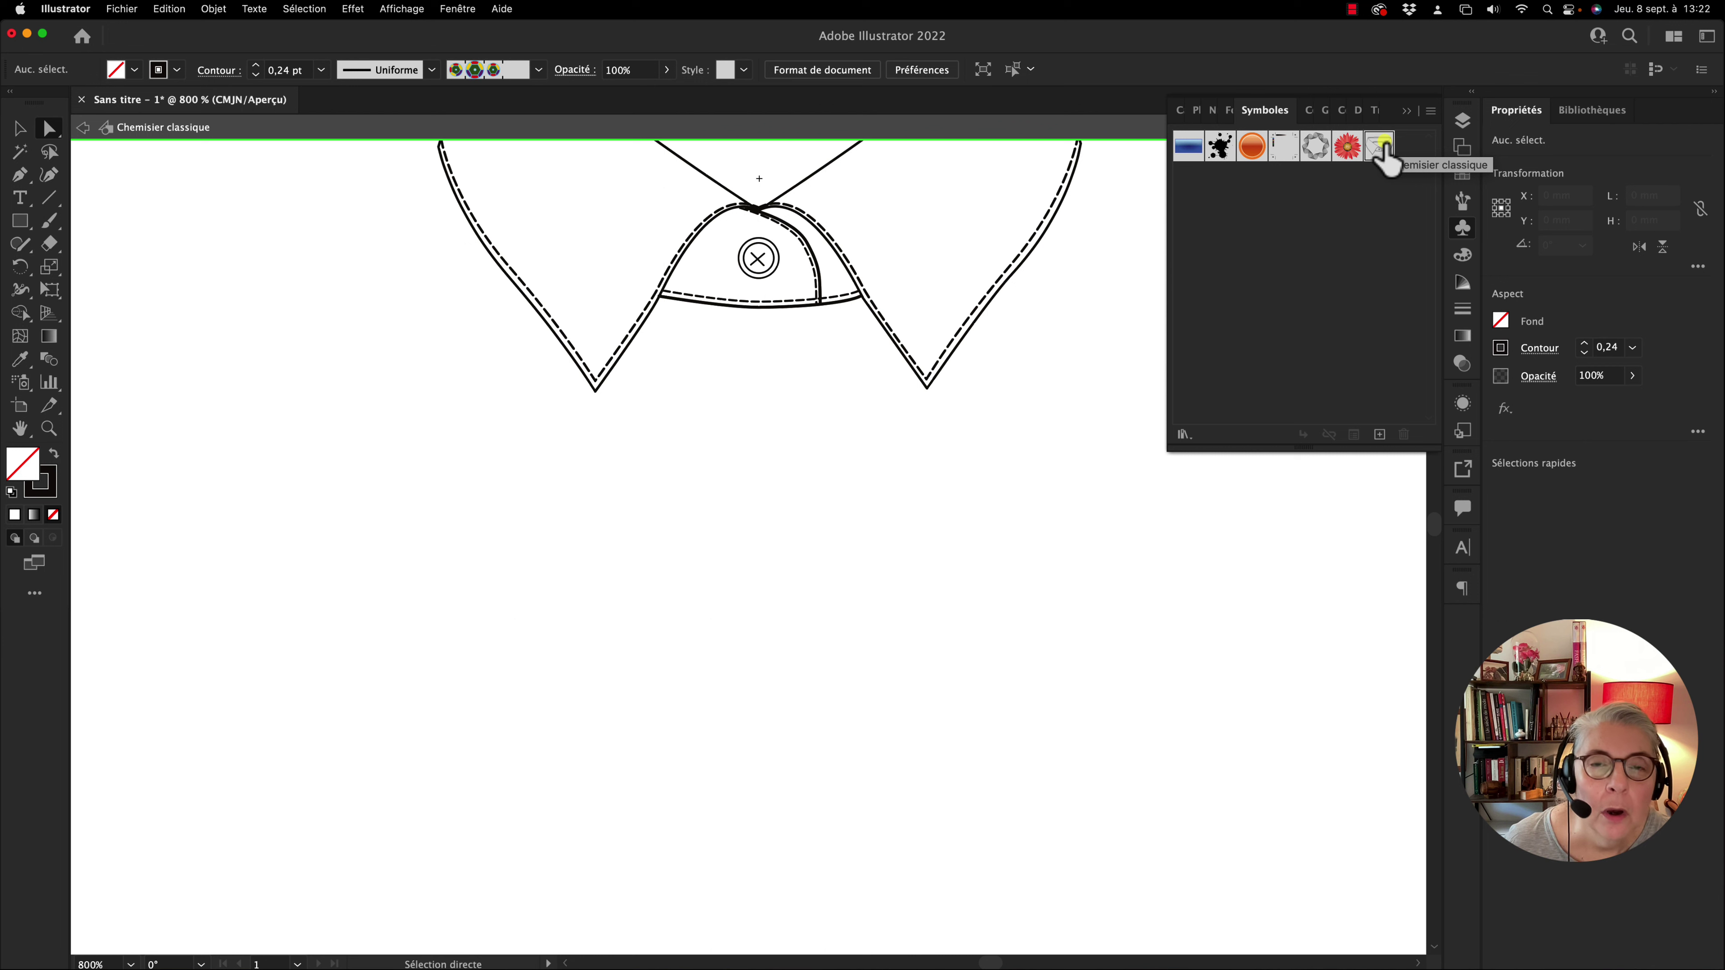
# Round the collar's bottom-right tip with a live corner, zoom out, and exit symbol editing
pyautogui.moveTo(1385, 155); pyautogui.dragTo(1044, 393)
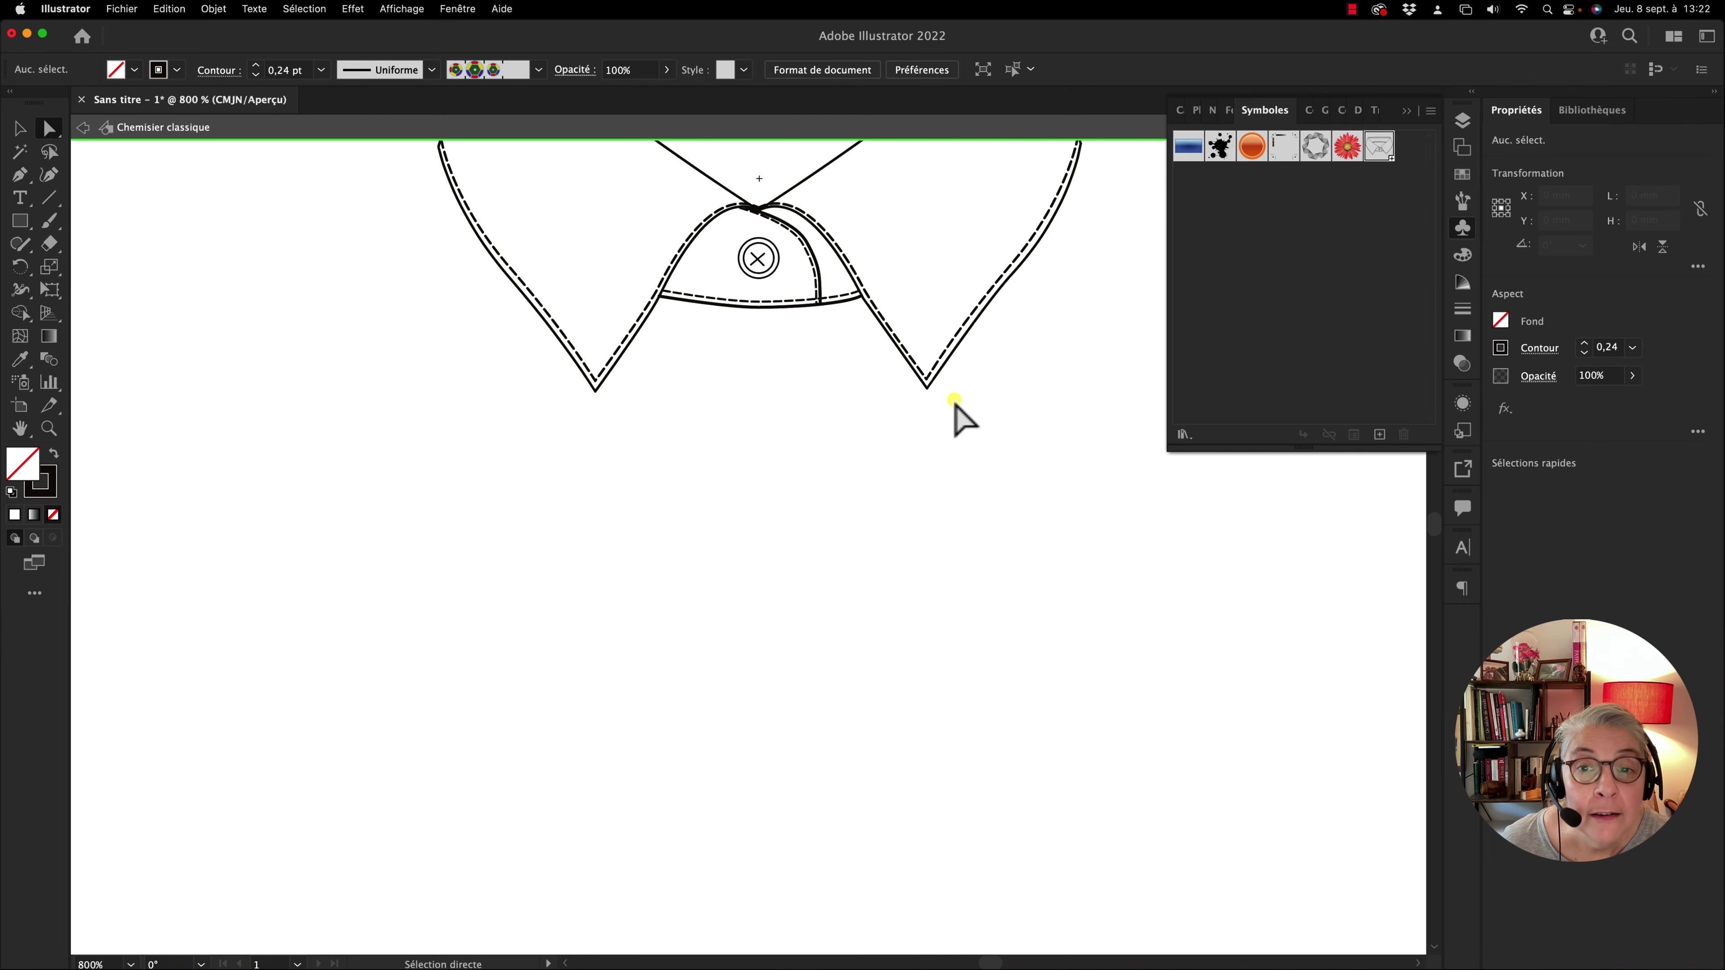
pyautogui.click(927, 389)
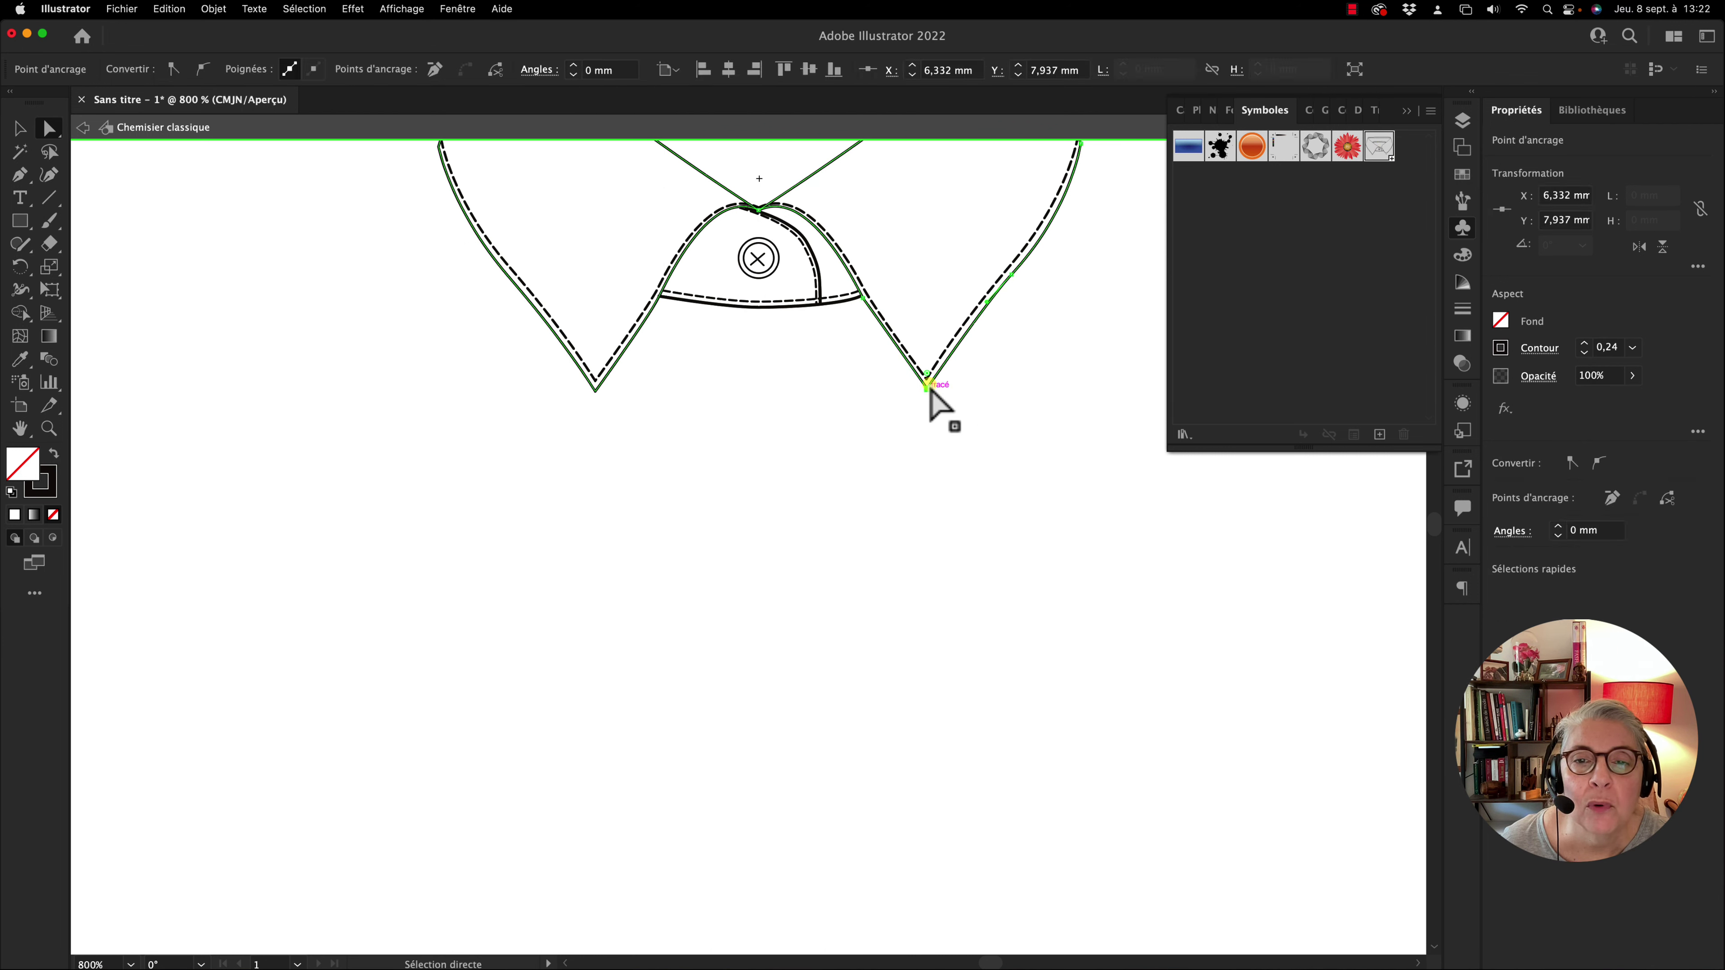
pyautogui.moveTo(928, 373); pyautogui.dragTo(924, 278)
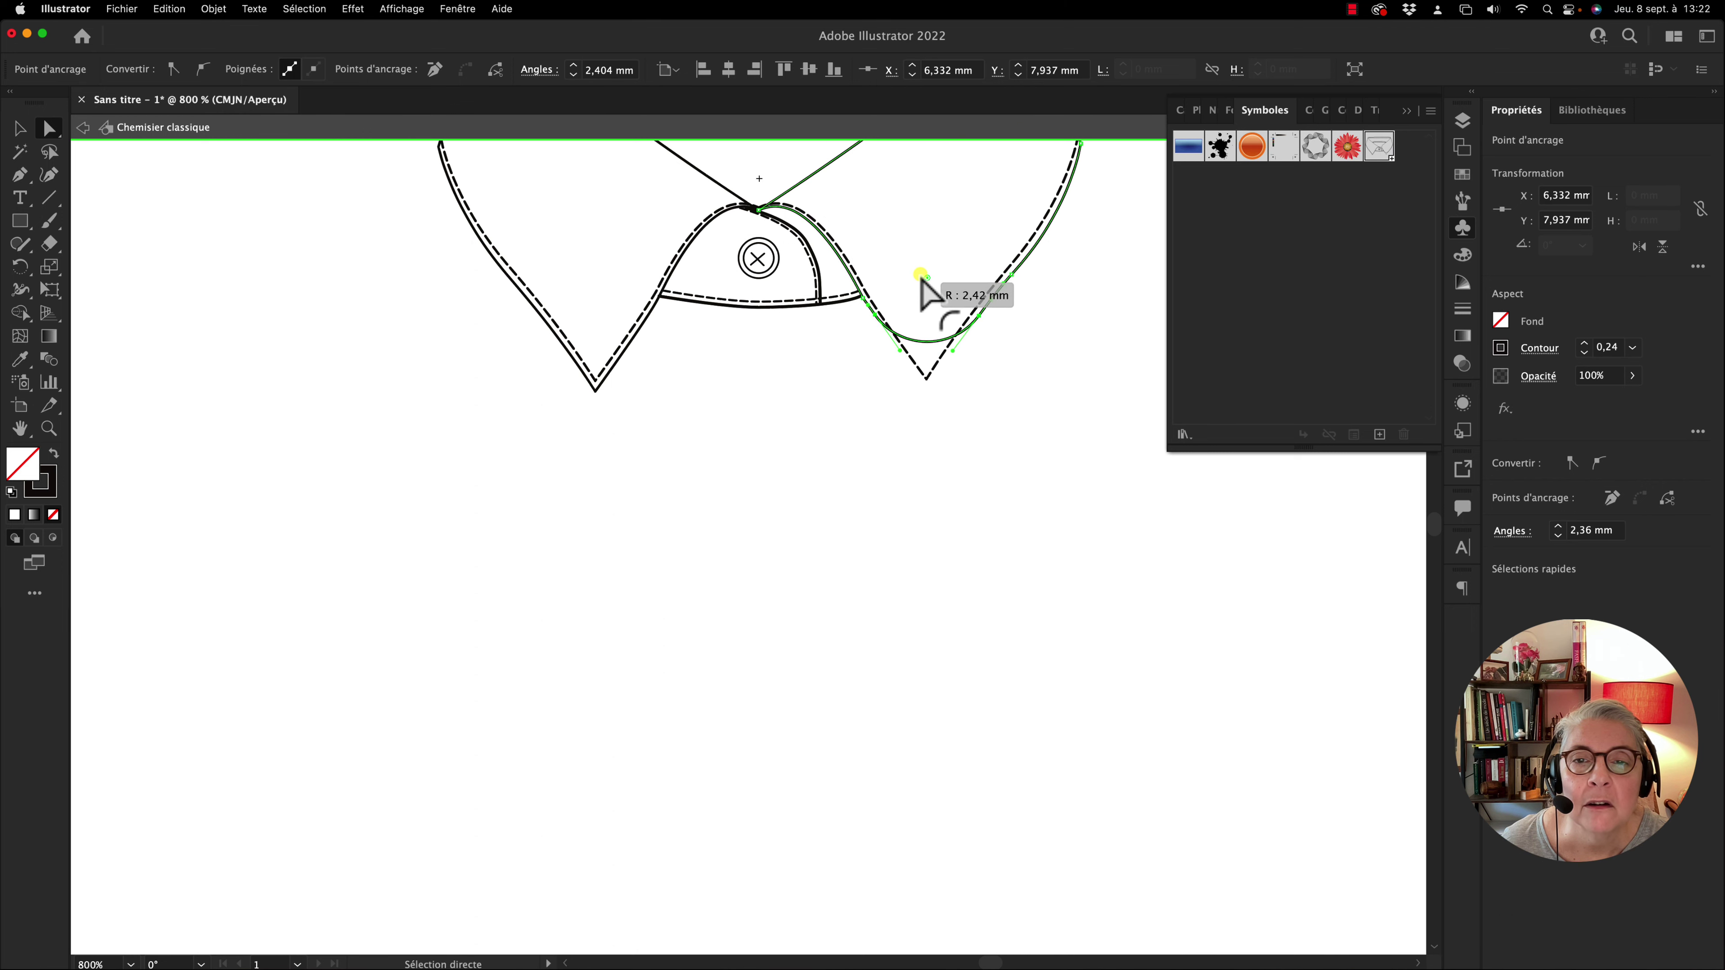
pyautogui.click(891, 424)
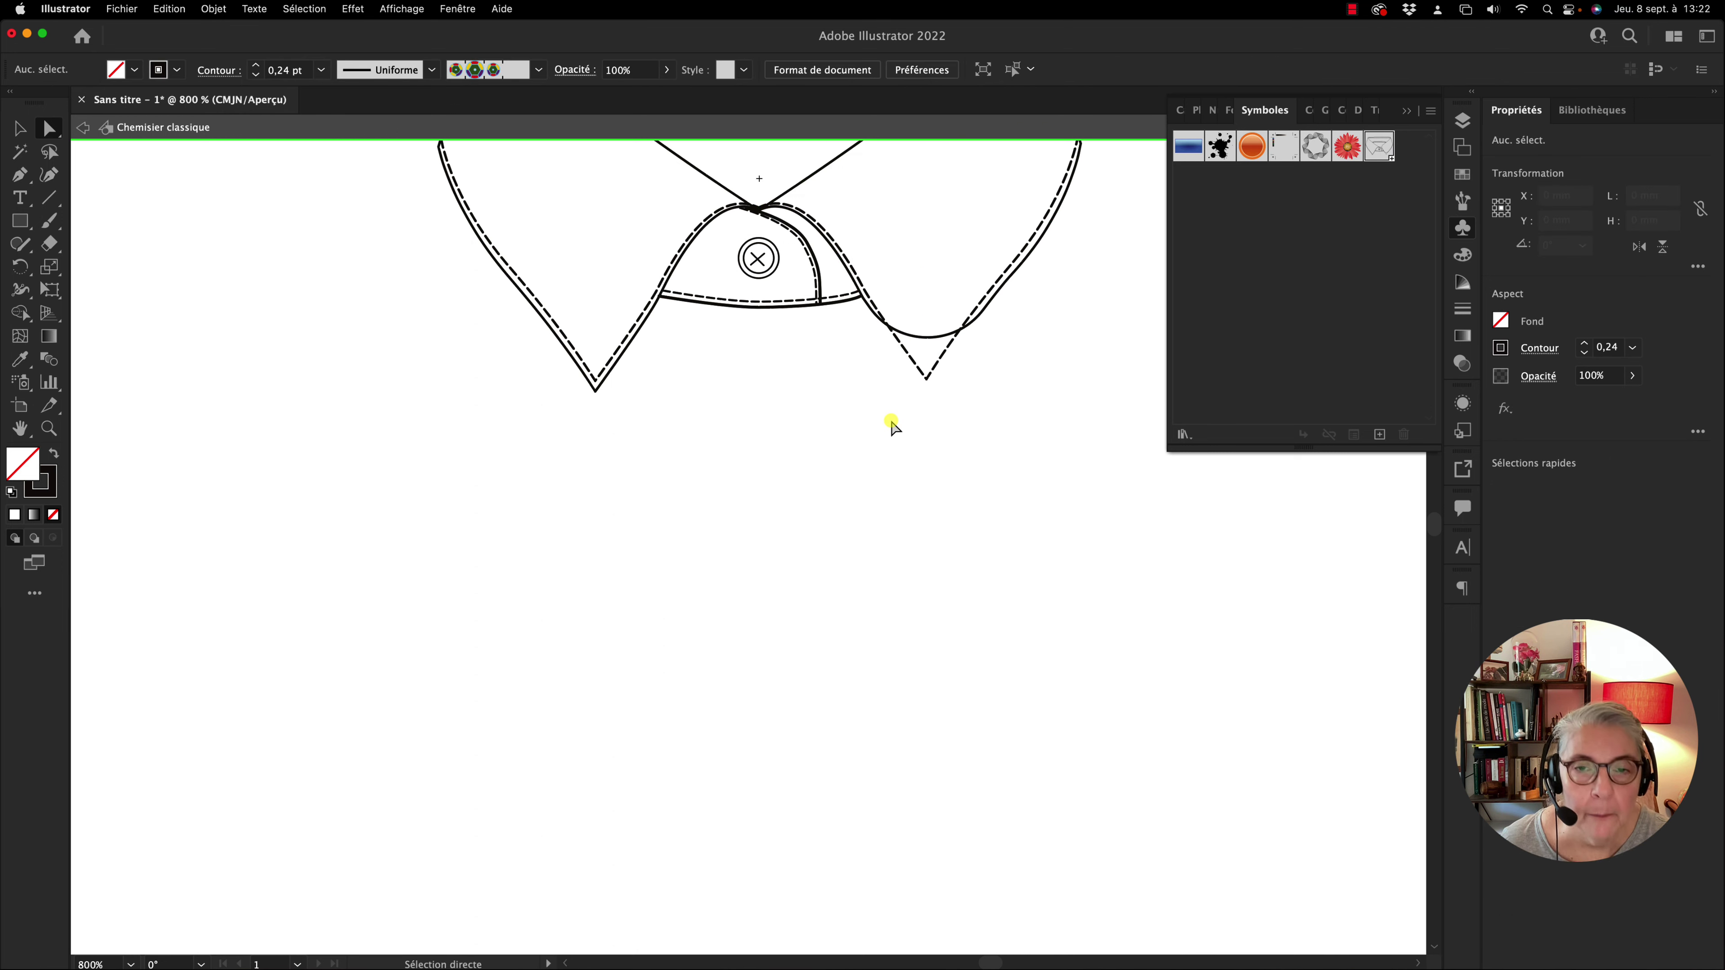
pyautogui.scroll(-2, 892, 424)
pyautogui.scroll(-1, 891, 424)
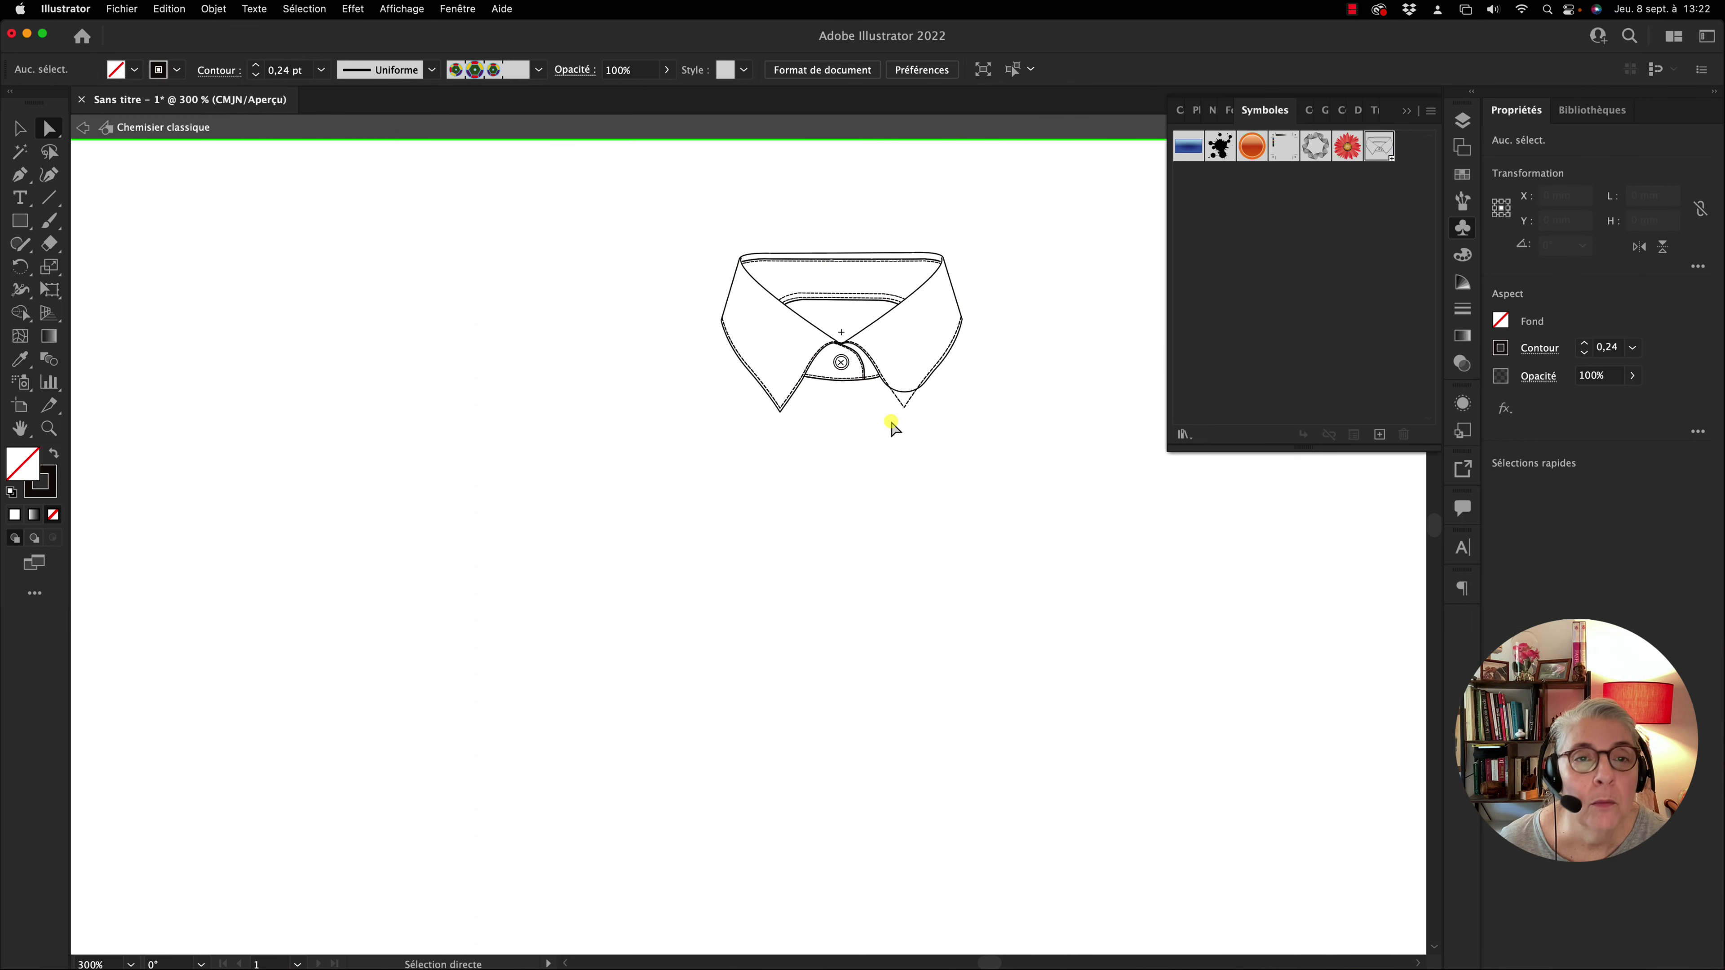
pyautogui.click(391, 130)
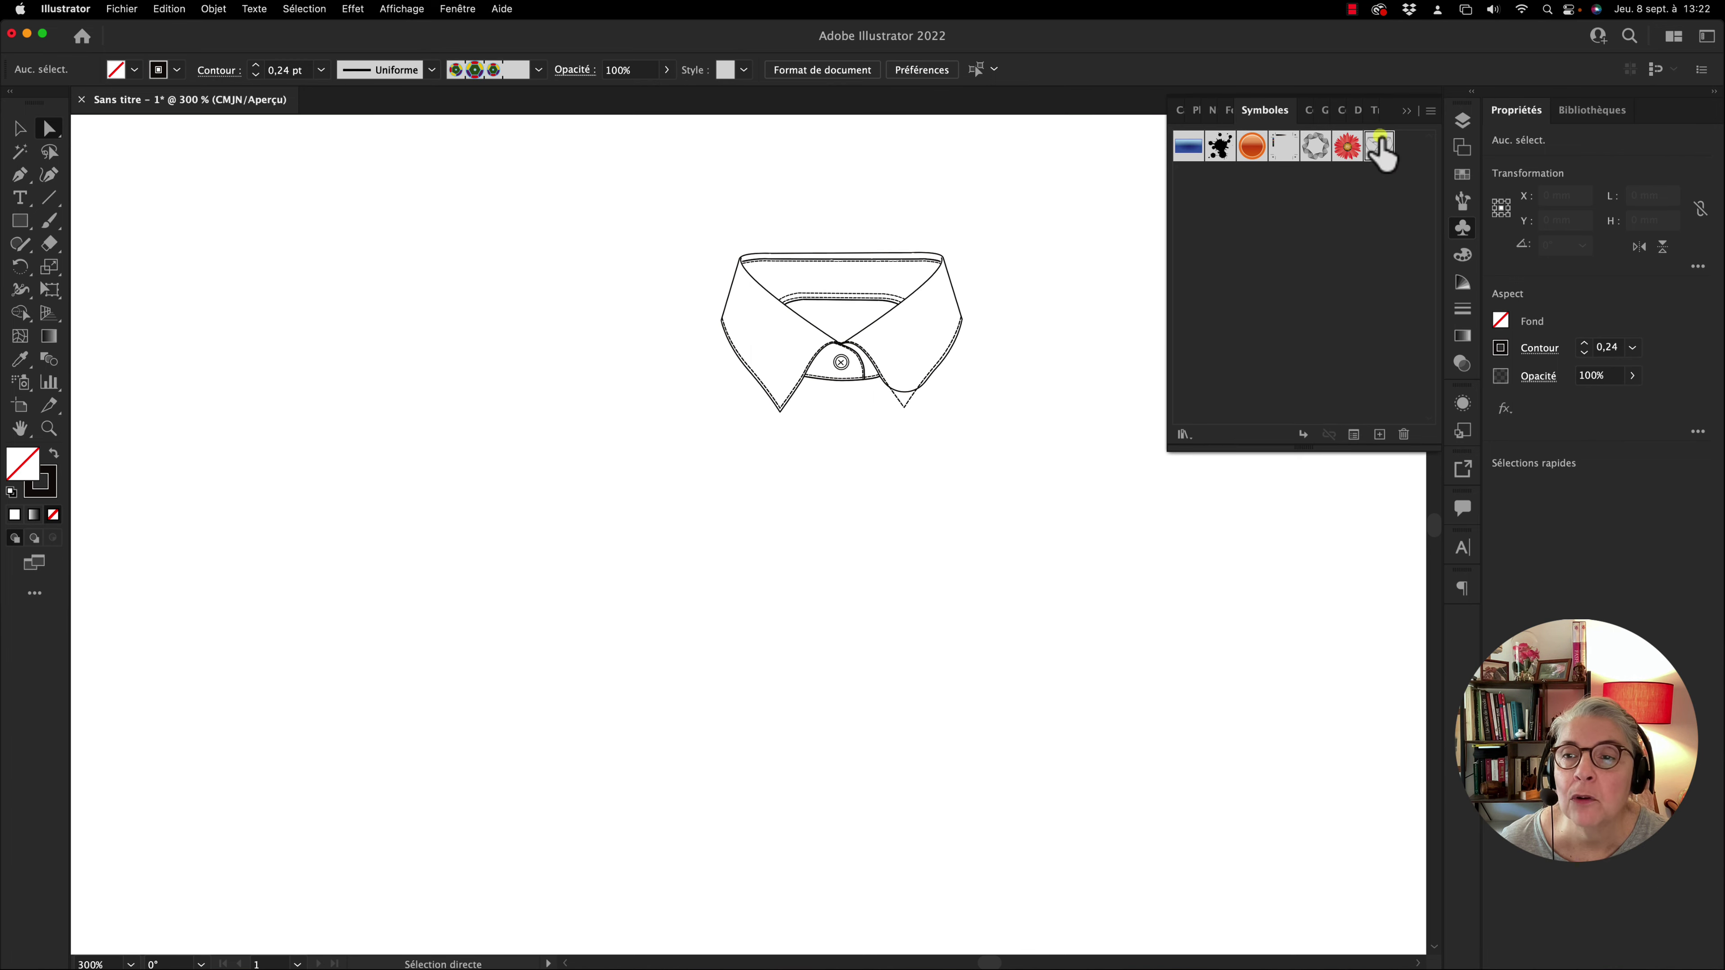
# Place a second Chemisier classique collar below the first and reopen its Symbol Options
pyautogui.moveTo(1379, 147); pyautogui.dragTo(875, 639)
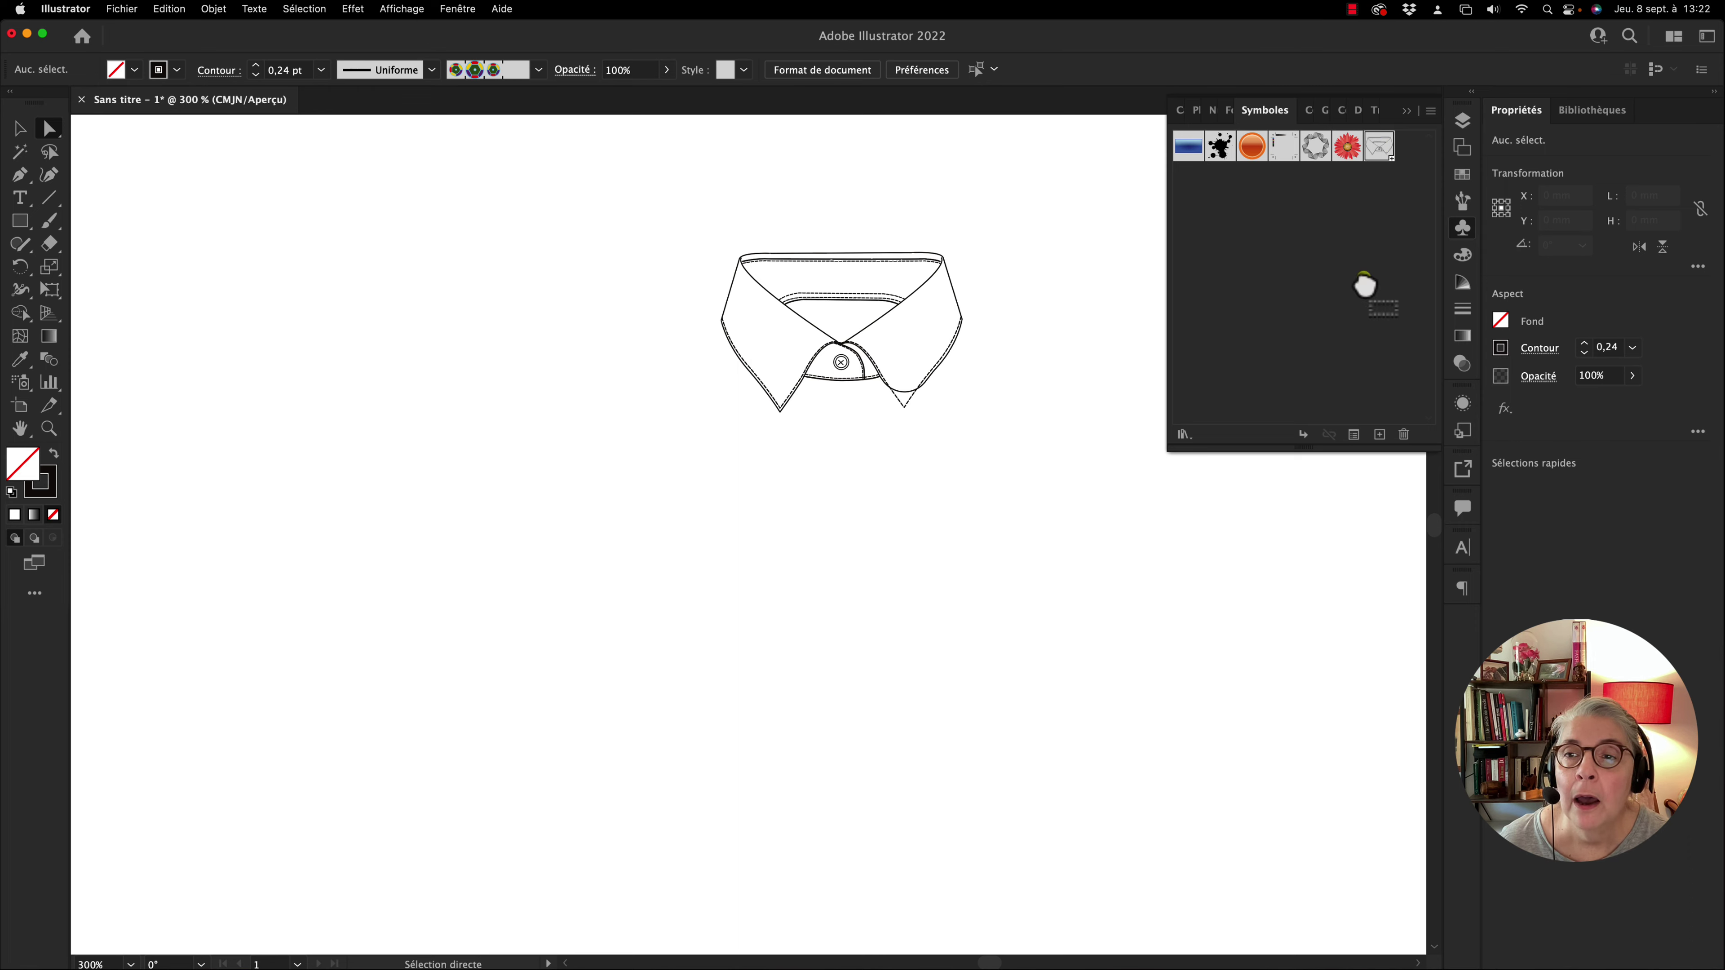
pyautogui.click(1050, 683)
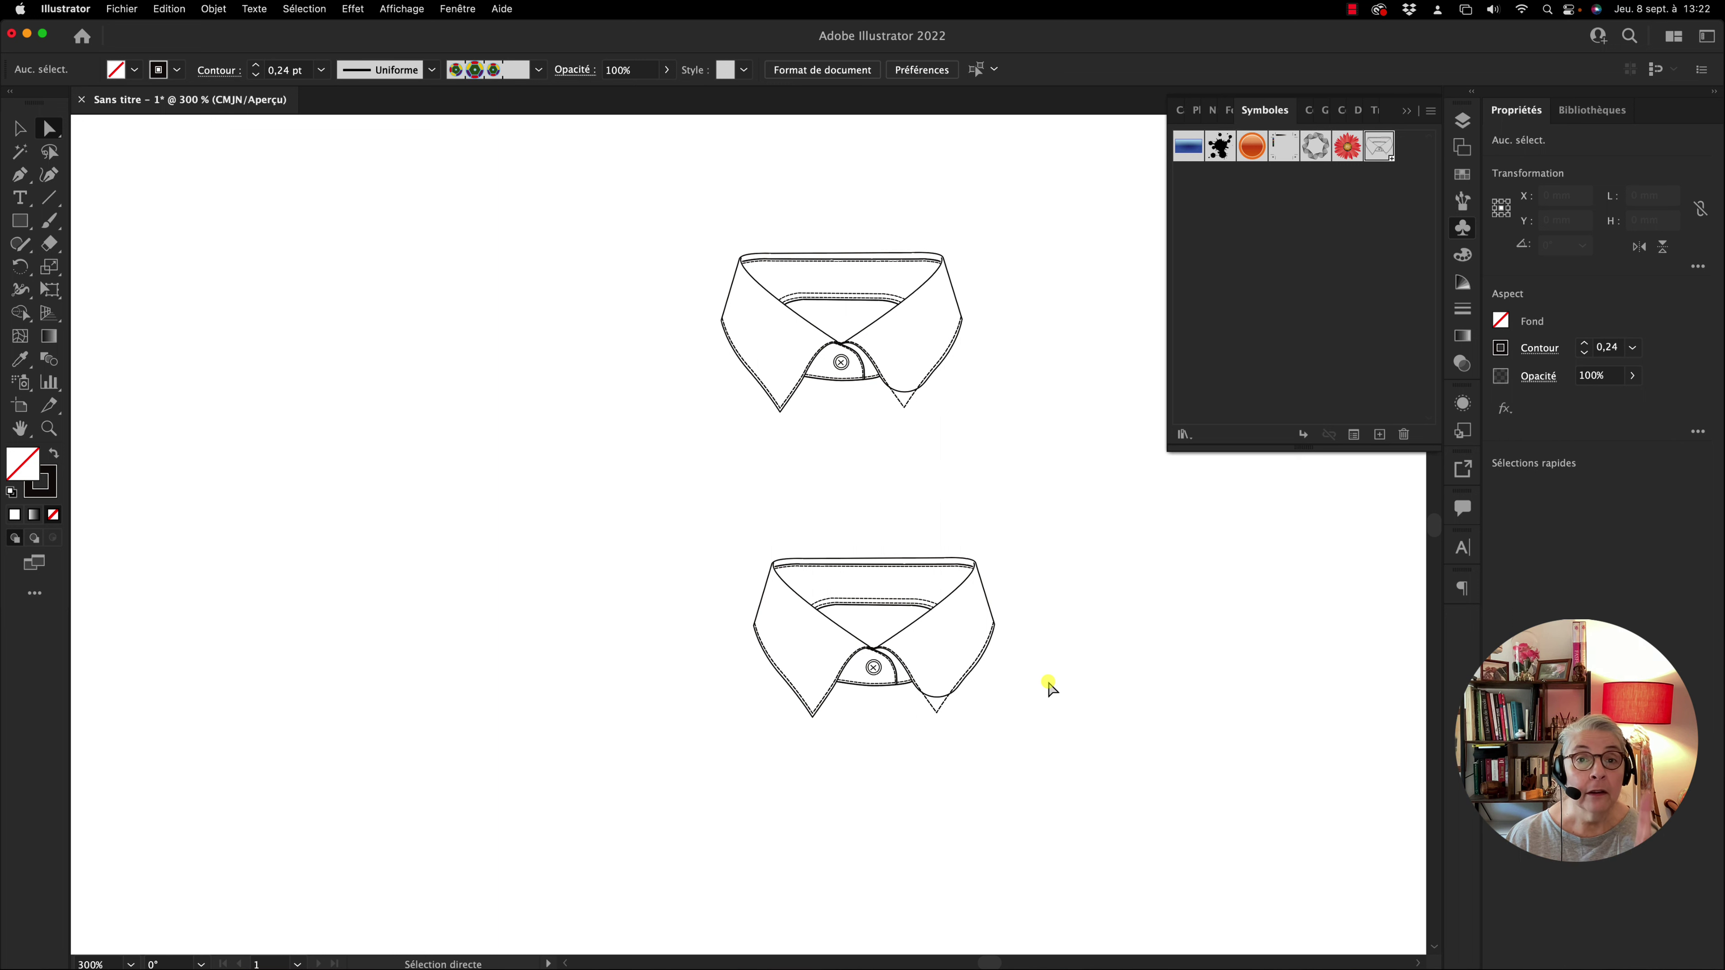
pyautogui.click(1354, 435)
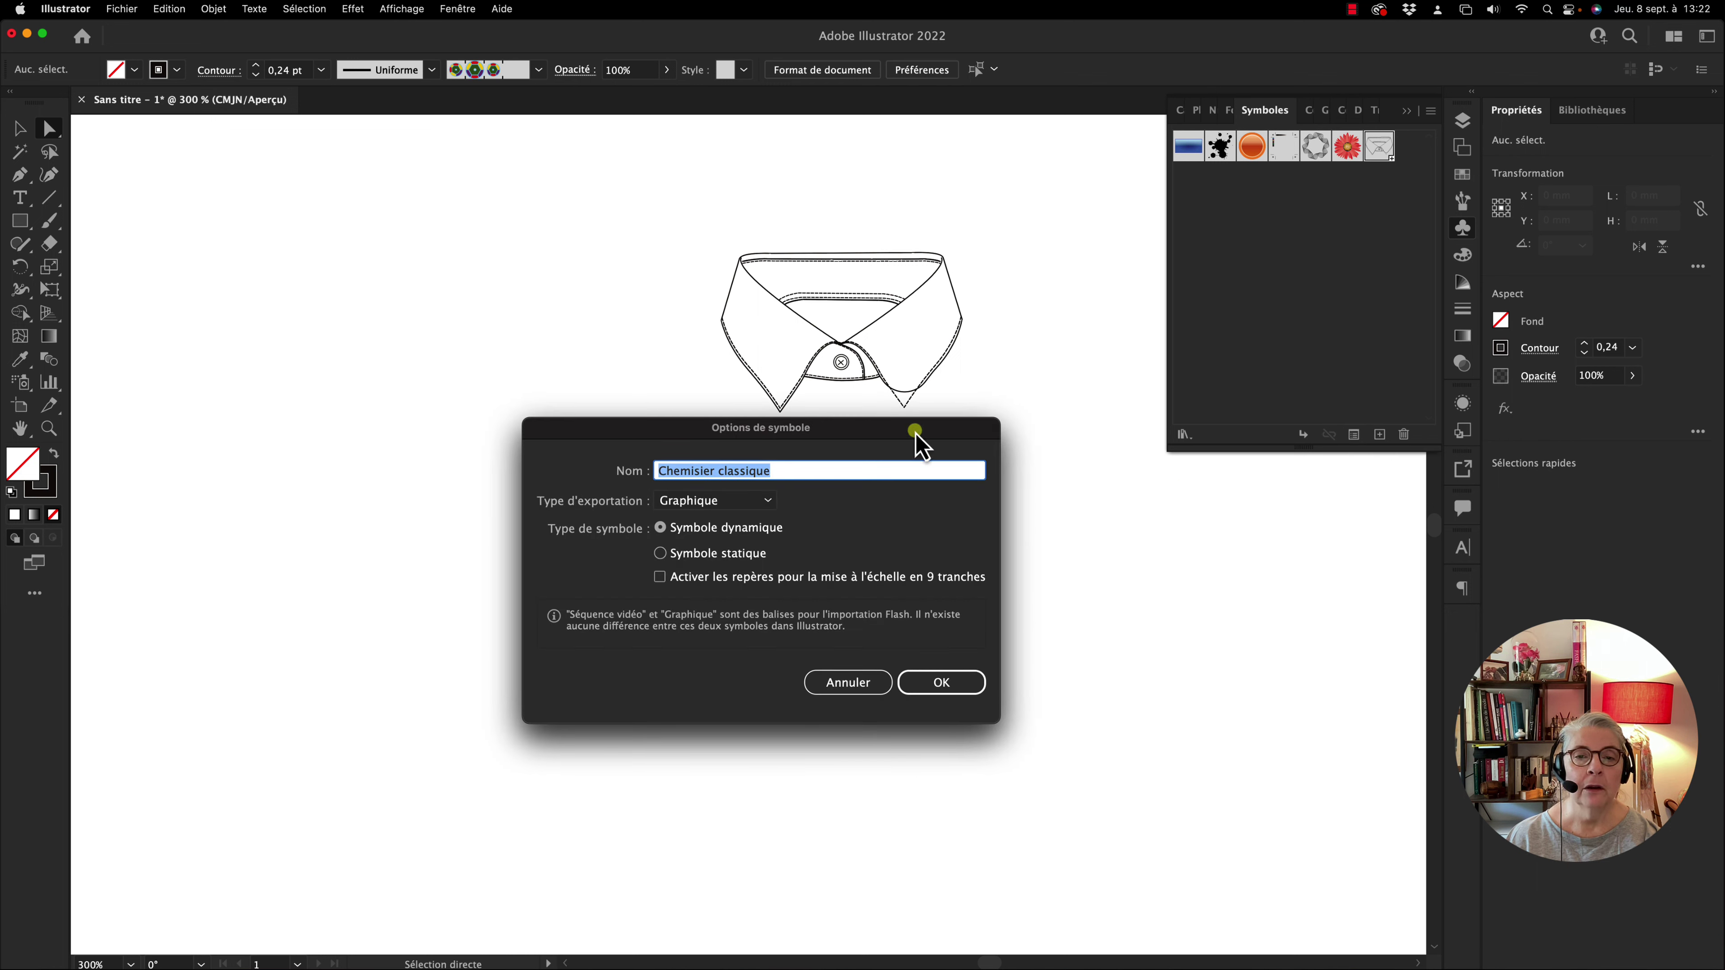